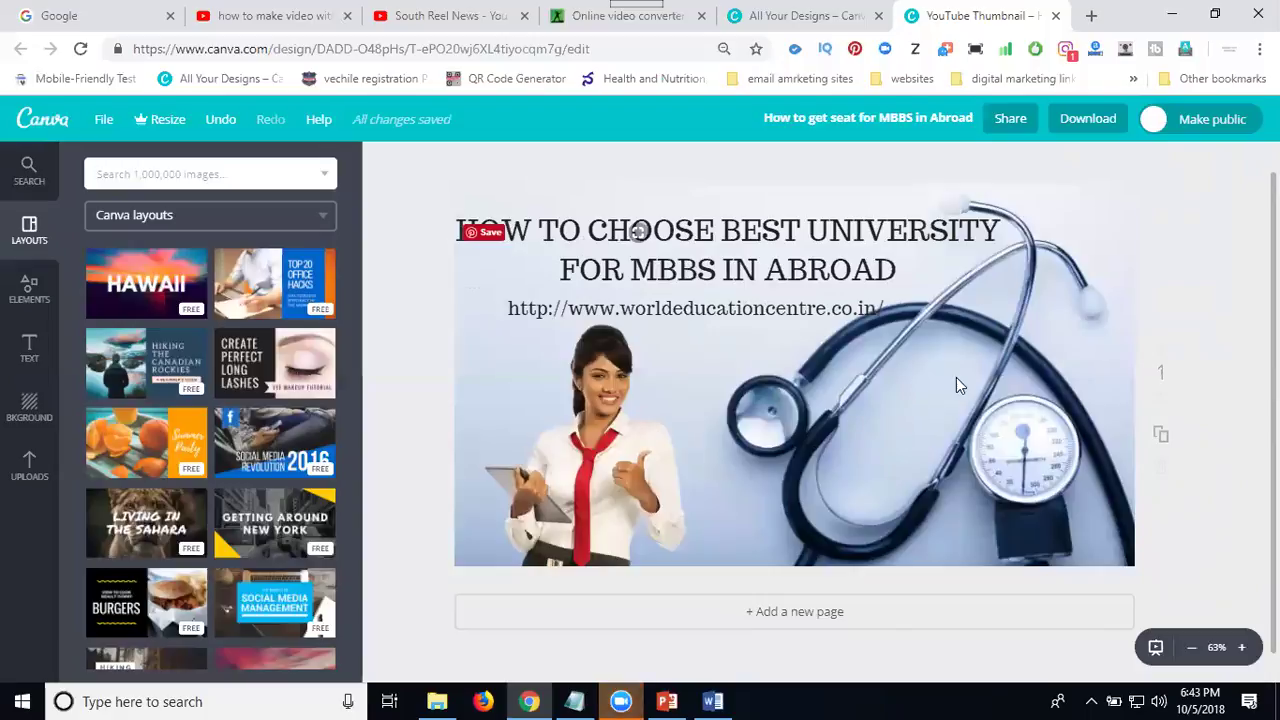
# Download the finished YouTube thumbnail design as a PNG.
pyautogui.click(1085, 118)
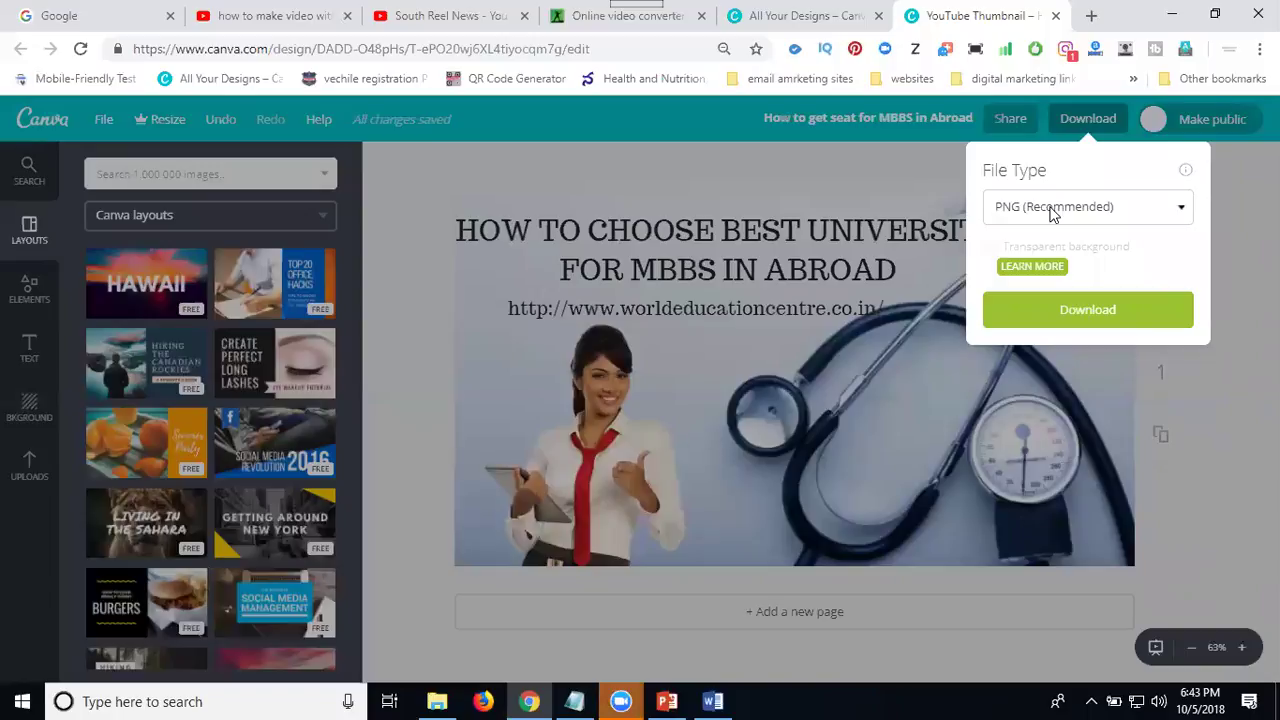
pyautogui.click(1068, 318)
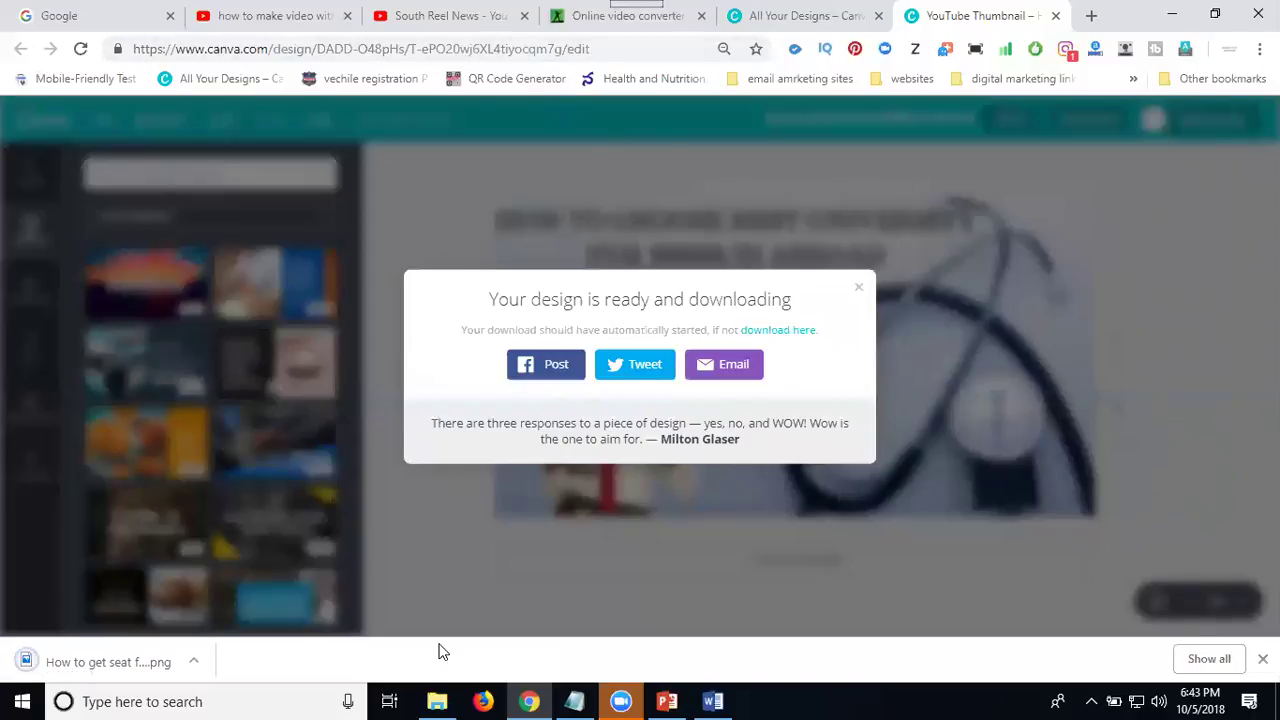
# Switch to File Explorer and refresh the wec project works 2018 folder to check the exported video file.
pyautogui.click(437, 701)
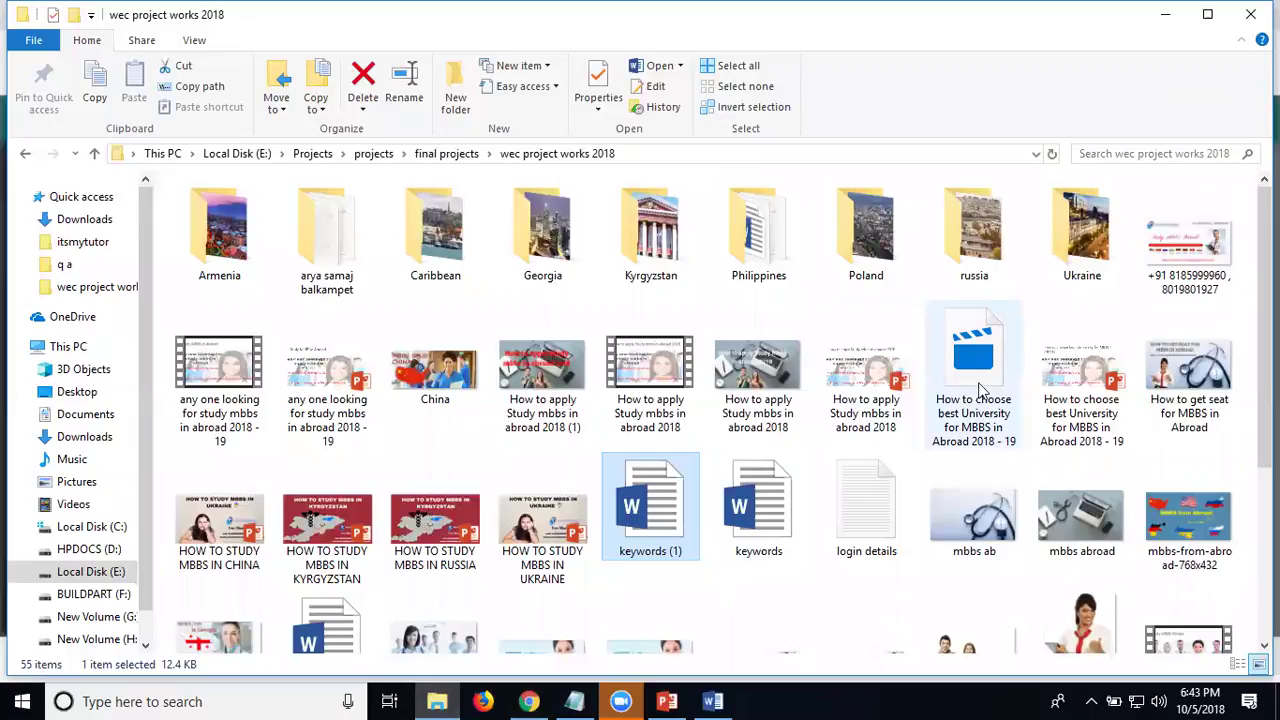
pyautogui.click(812, 290)
pyautogui.rightClick(809, 286)
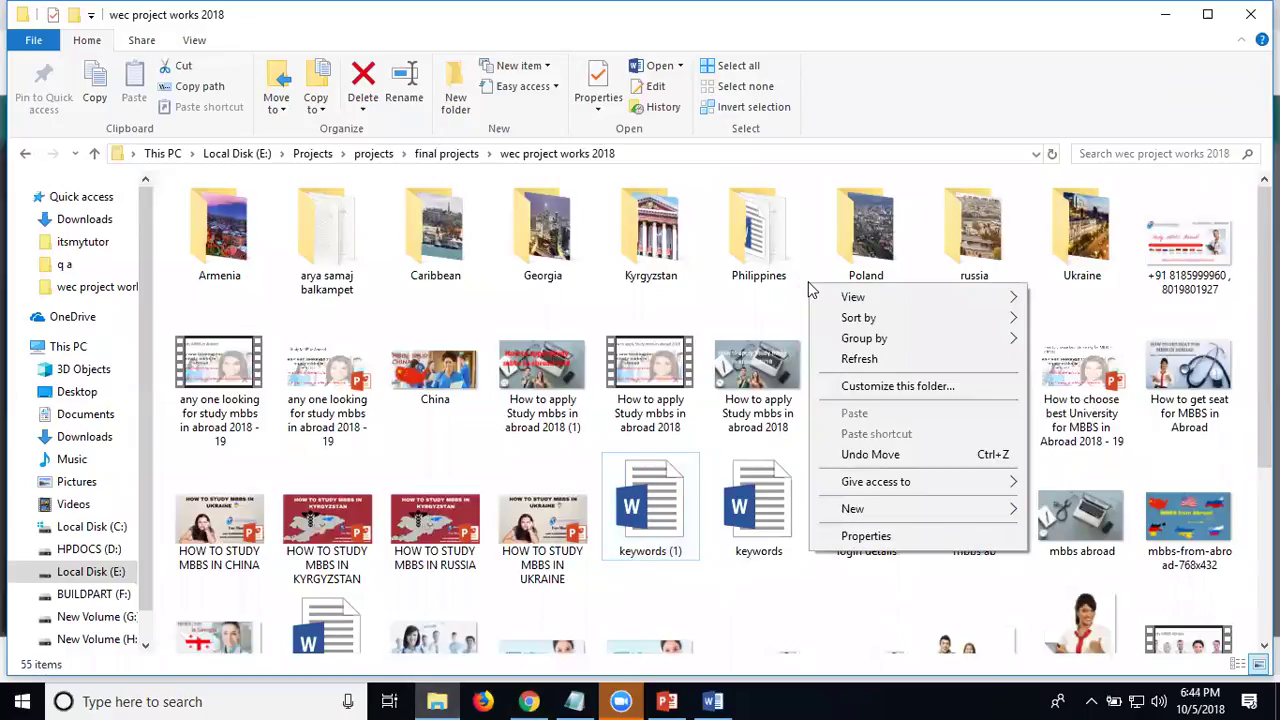
pyautogui.click(829, 359)
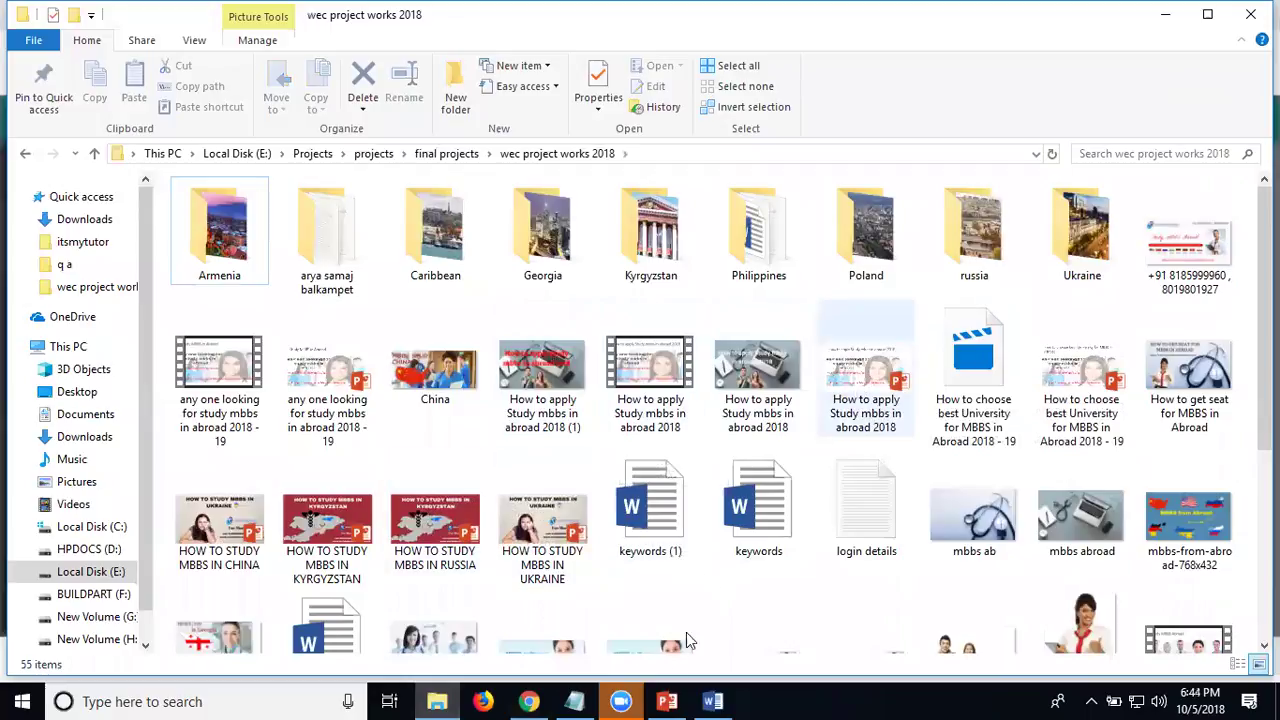
# Switch to the Word keywords document, select the line "mbbs in abroad 2018 without neet", and return to the PowerPoint presentation.
pyautogui.click(666, 701)
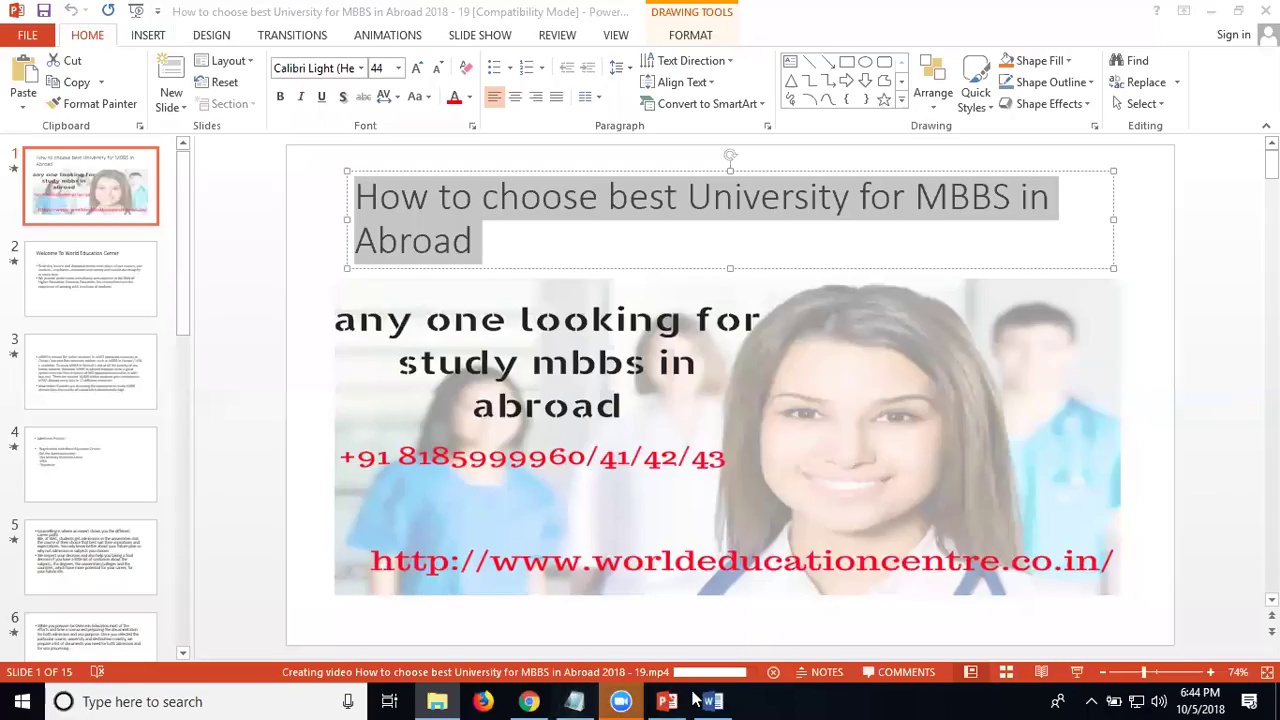
pyautogui.click(713, 700)
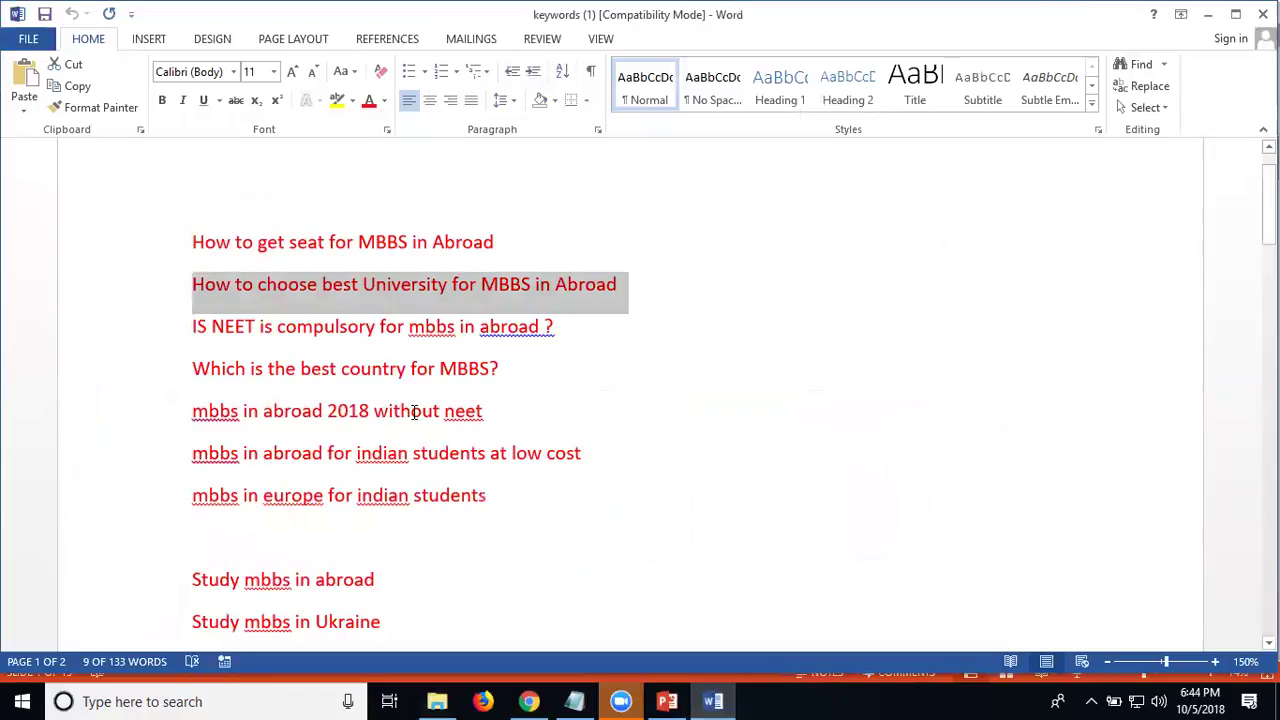
pyautogui.click(157, 427)
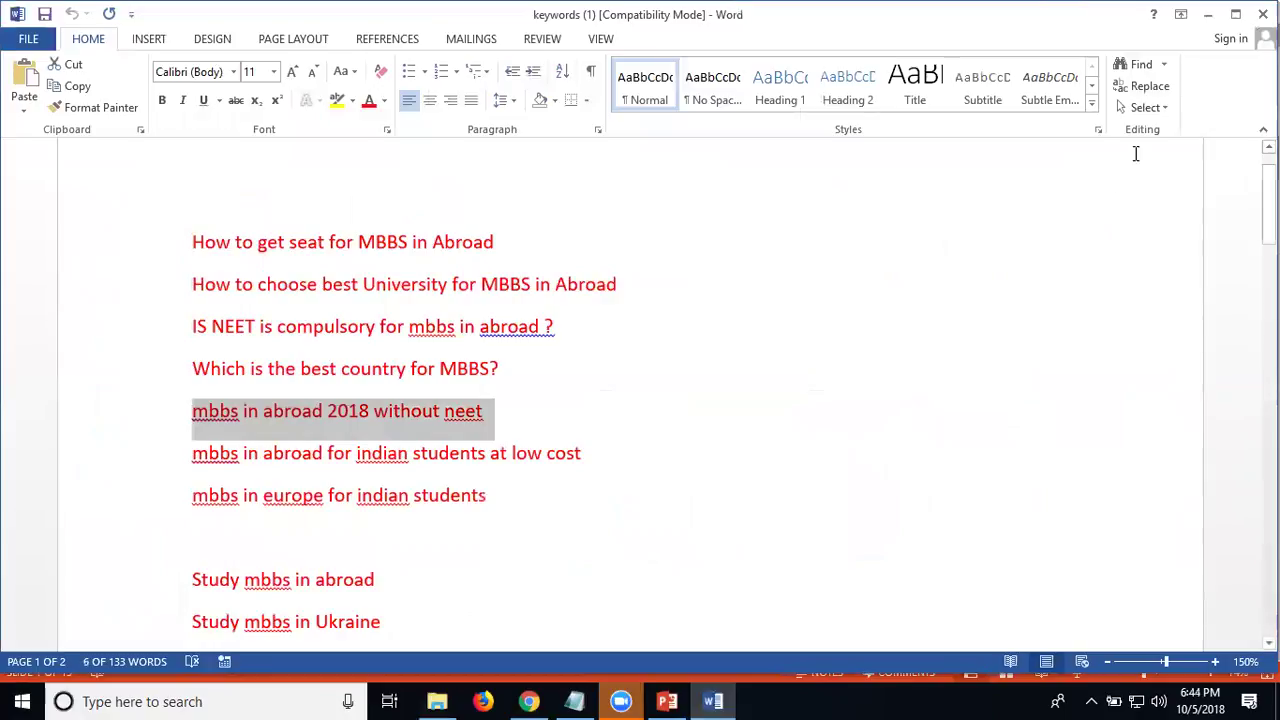
pyautogui.click(1207, 14)
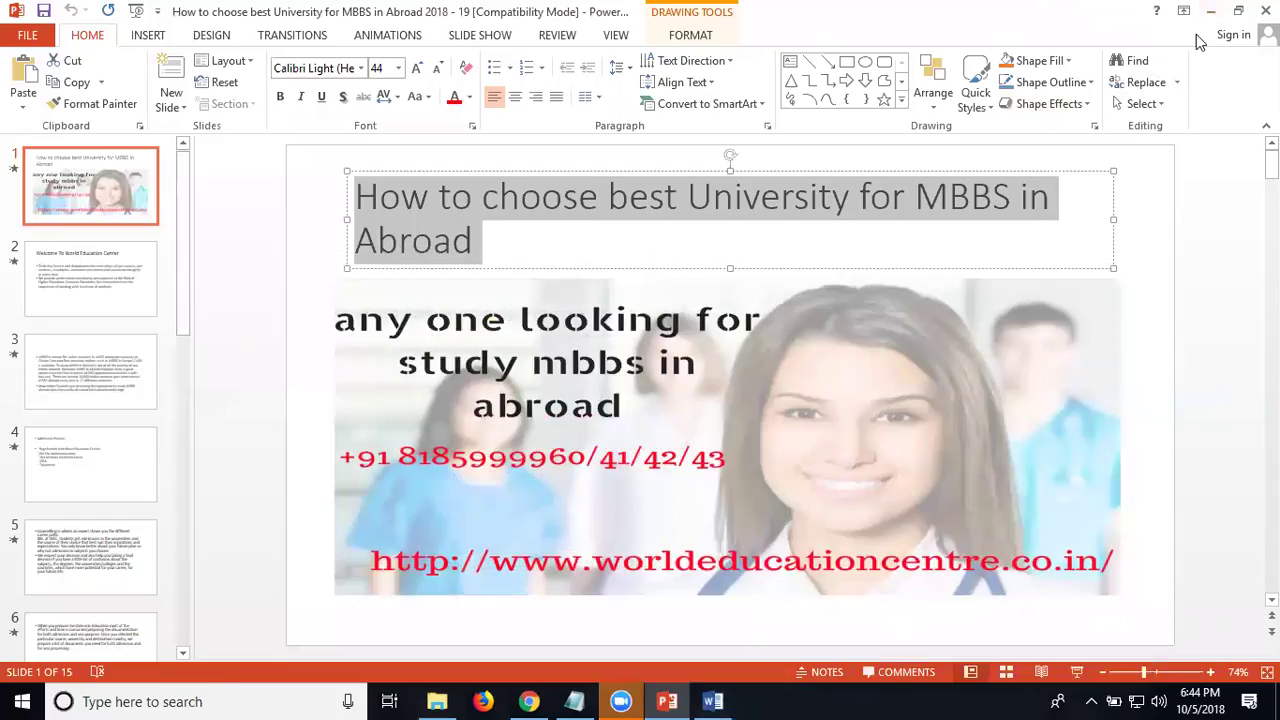
# Delete the picture on slide 1 and replace the slide title with "MBBS IN ABROAD 2018 WITHOUT NEET".
pyautogui.click(796, 445)
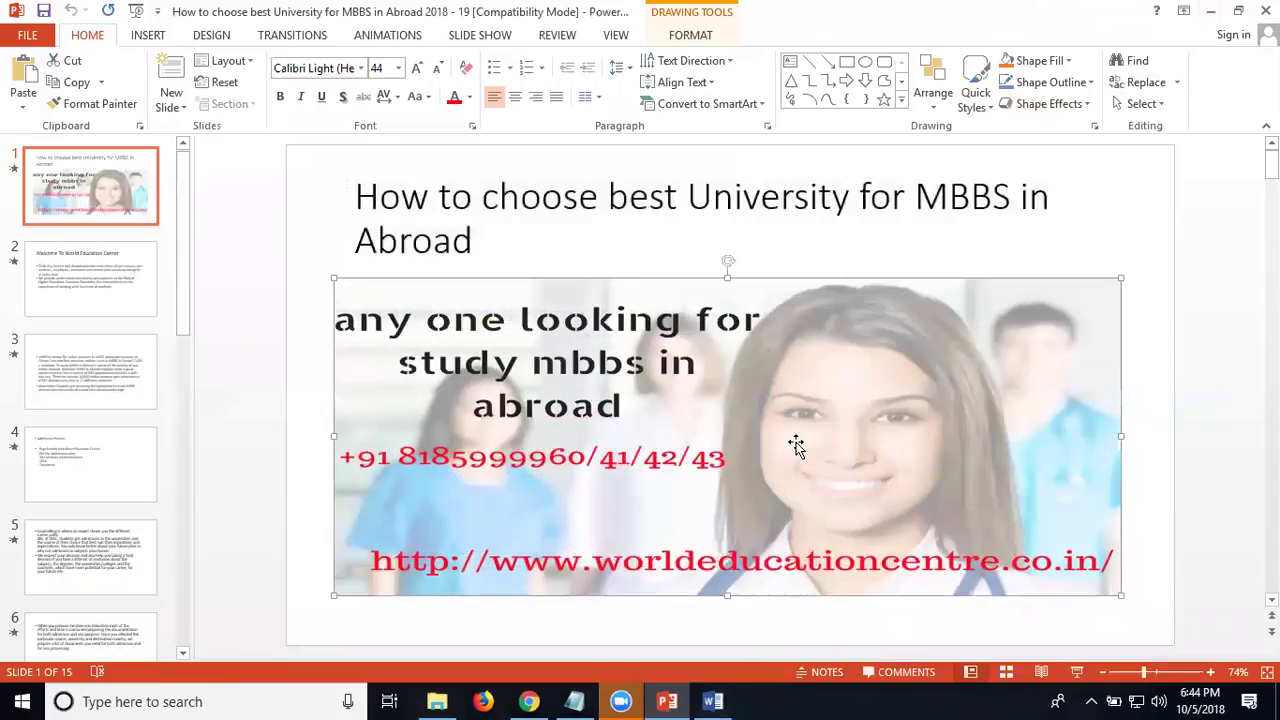
pyautogui.press('Delete')
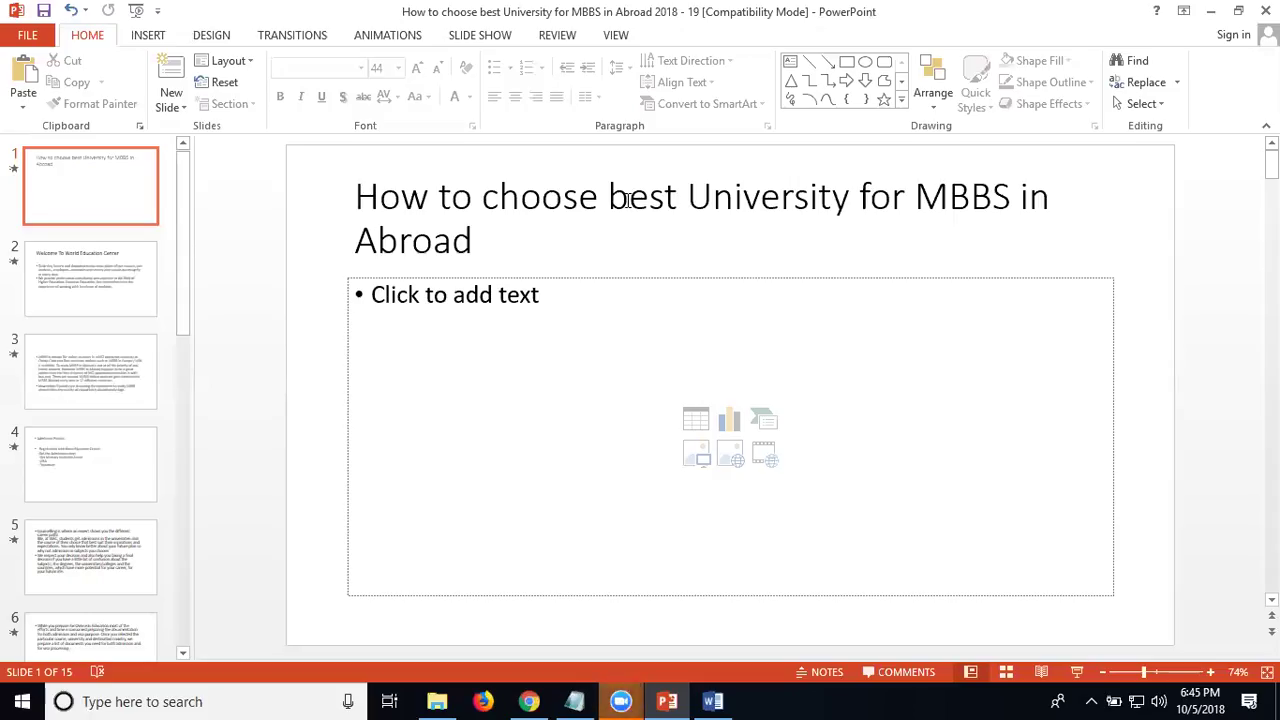
pyautogui.doubleClick(626, 199)
pyautogui.hotkey('ctrl', 'a')
pyautogui.write('MBBS IN ABROAD 2018 WITHOUT NEET')
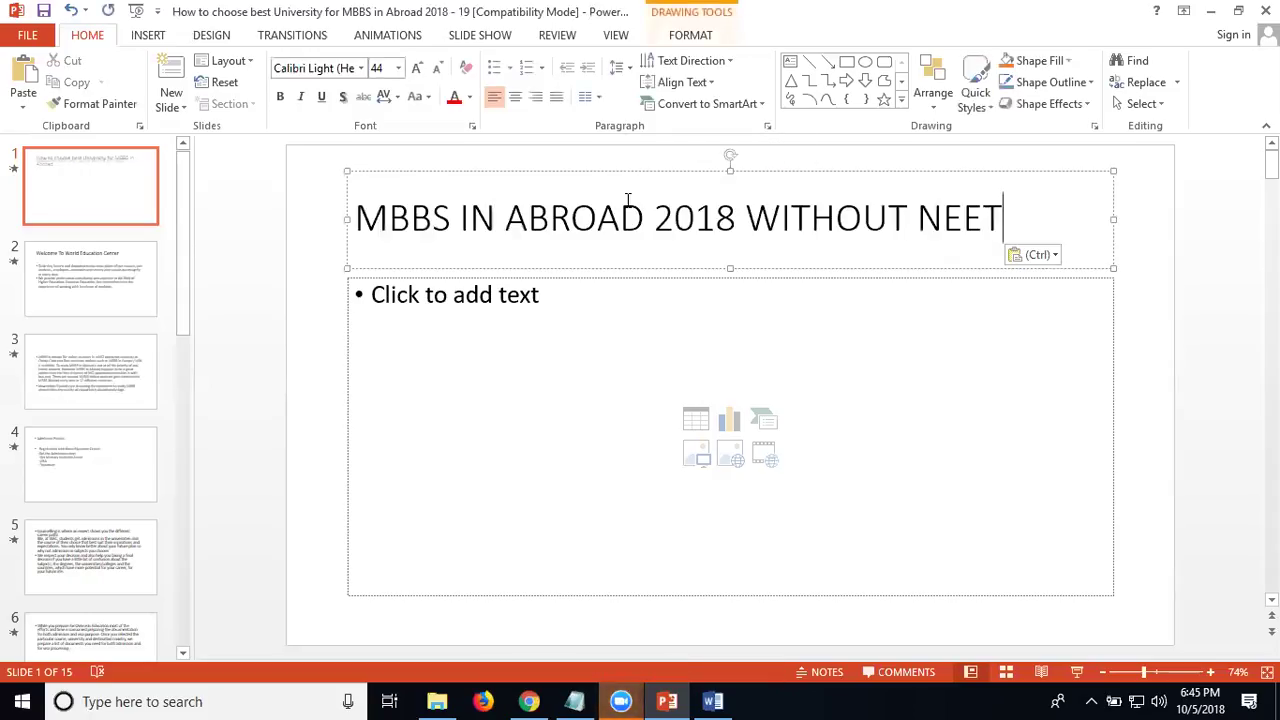
# Switch to Canva and download the thumbnail headed "MBBS IN ABROAD 2018 WITHOUT NEET" as a PNG.
pyautogui.click(1212, 11)
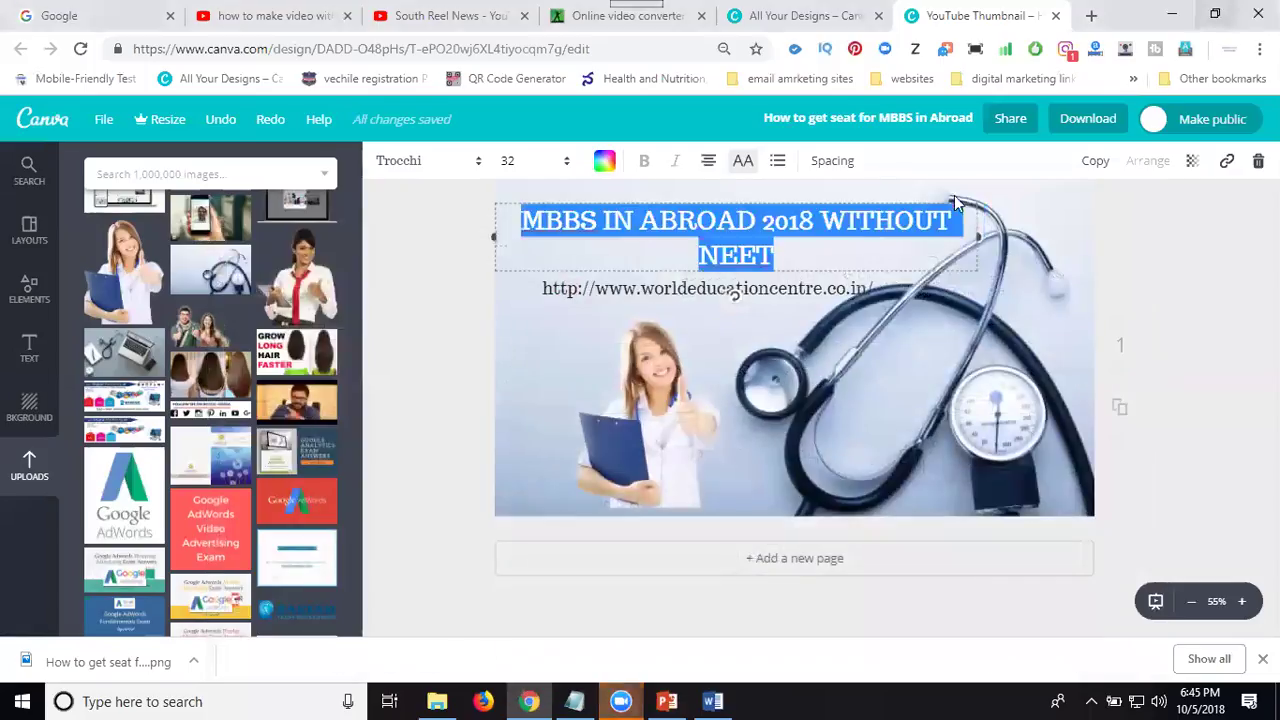
pyautogui.click(452, 348)
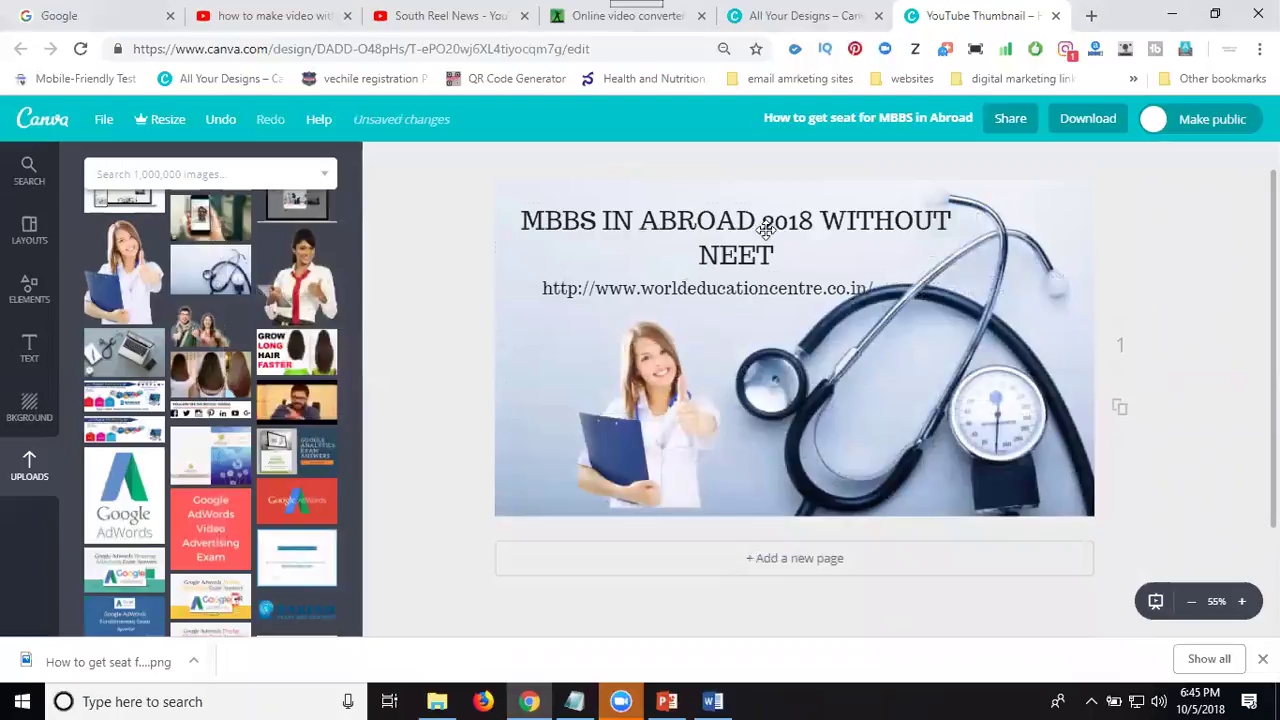
pyautogui.click(1068, 128)
pyautogui.click(1072, 318)
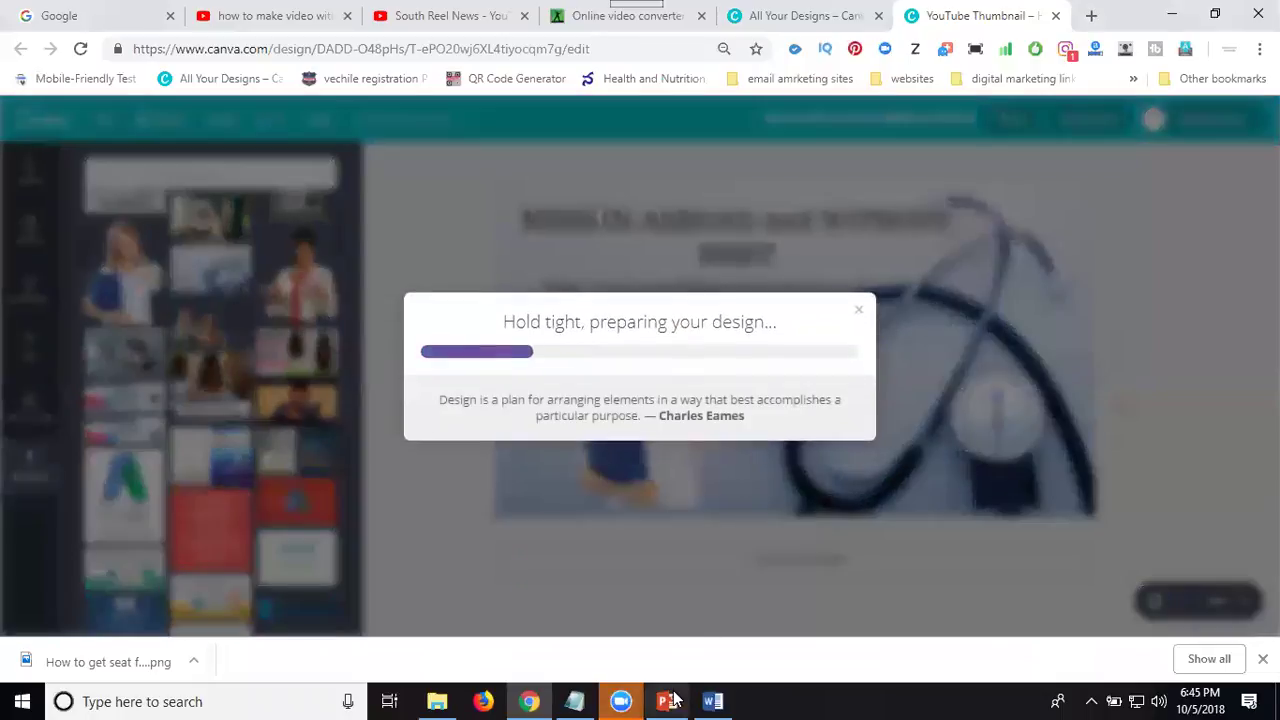
# Back in PowerPoint, rename the downloaded "How to get seat for MBBS in Abroad (1)" picture as "MBBS IN ABROAD 2018 WITHOUT NEET" and insert it on slide 1.
pyautogui.click(668, 701)
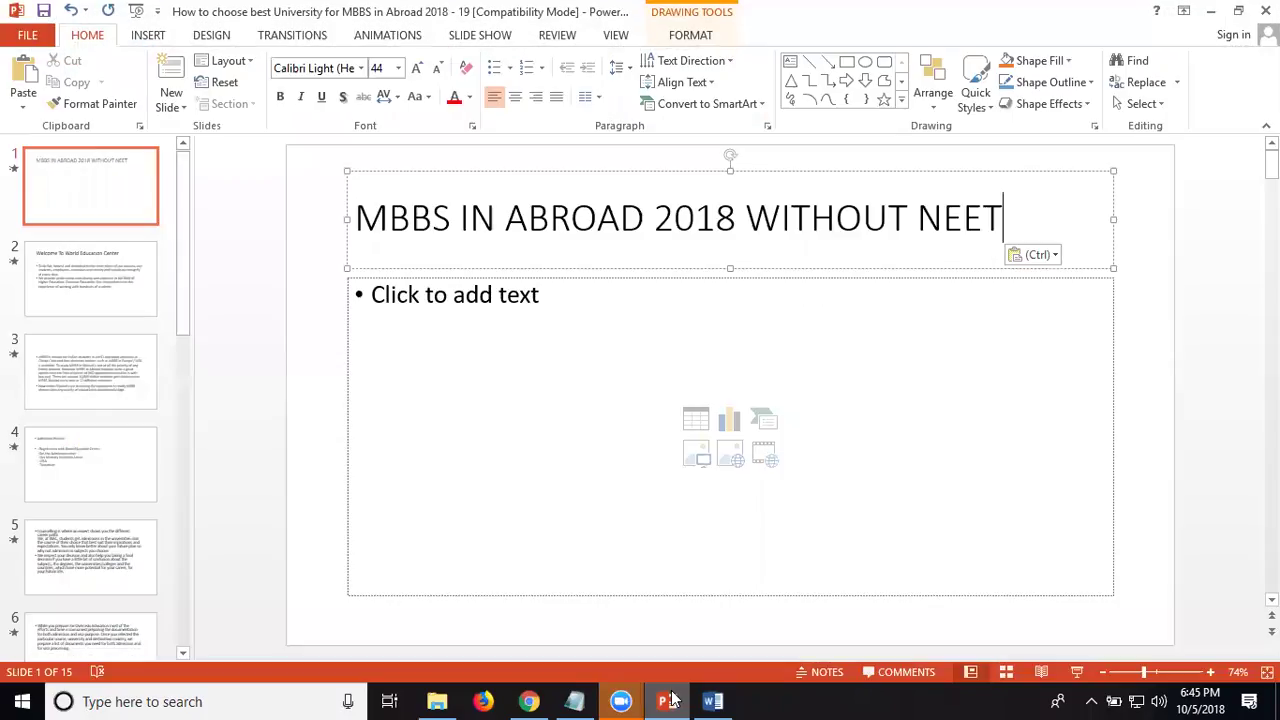
pyautogui.click(696, 456)
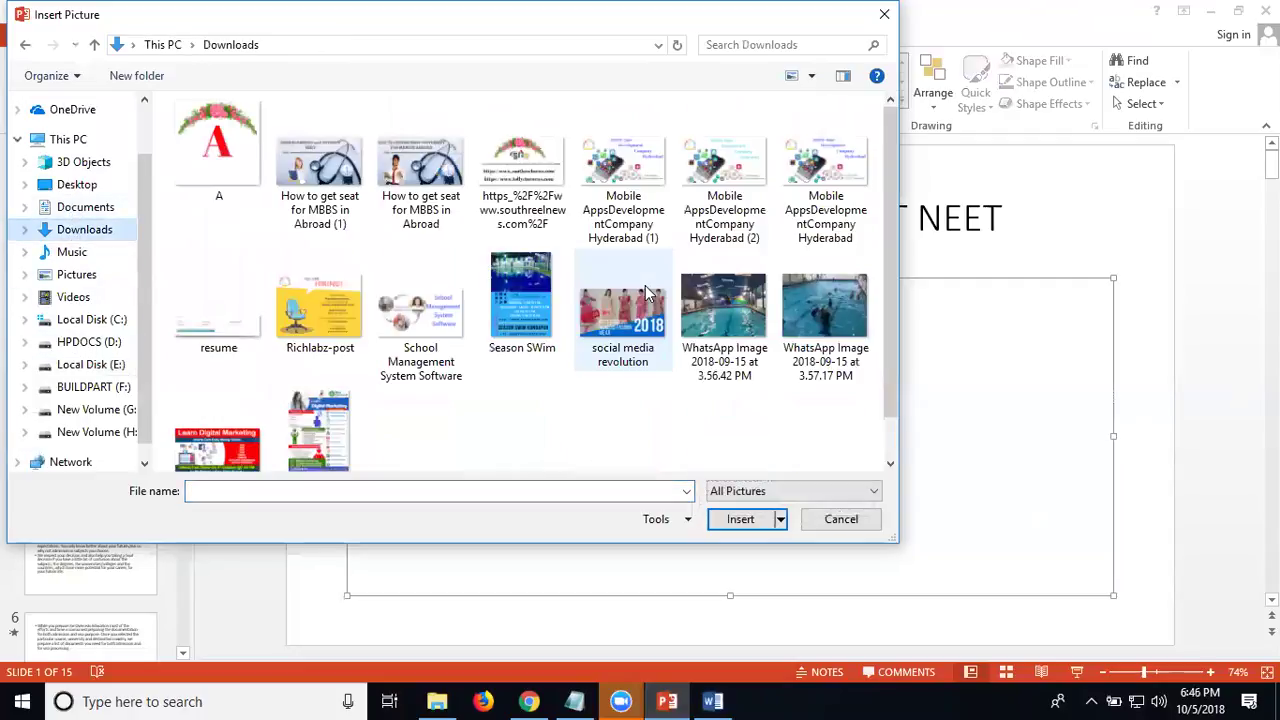
pyautogui.click(320, 215)
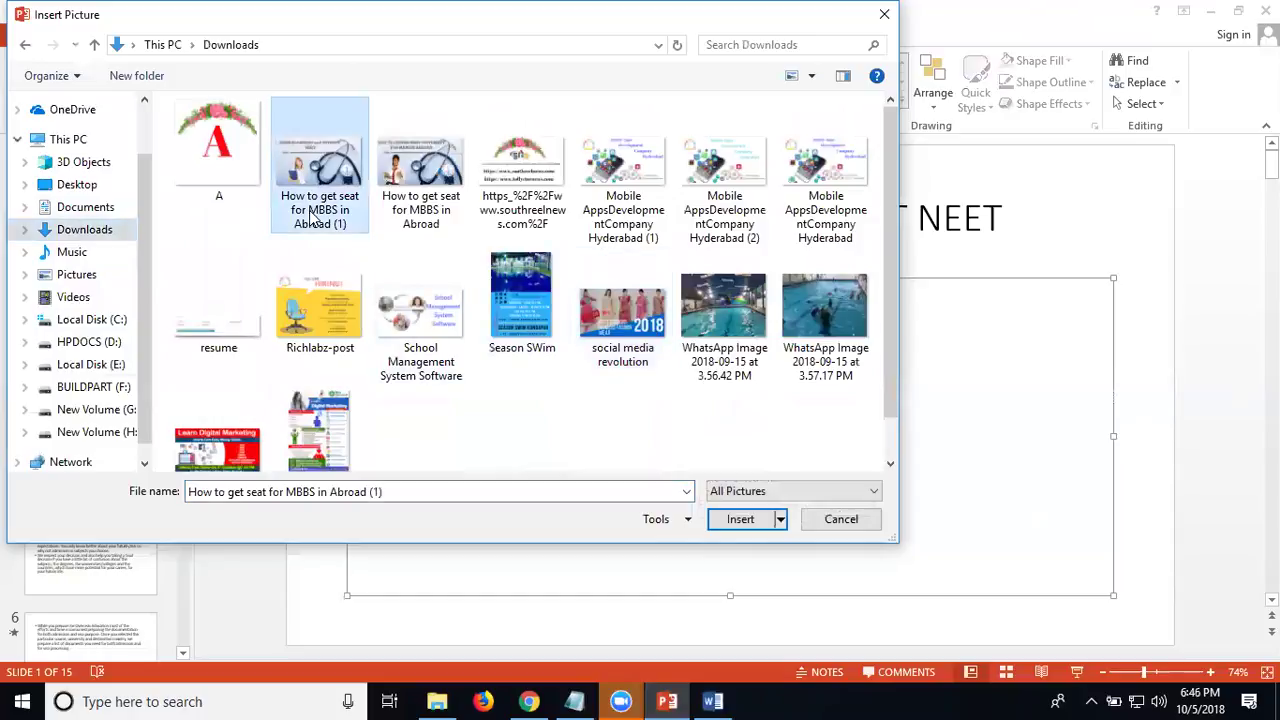
pyautogui.click(322, 218)
pyautogui.write('MBBS IN ABROAD 2018 WITHOUT NEET')
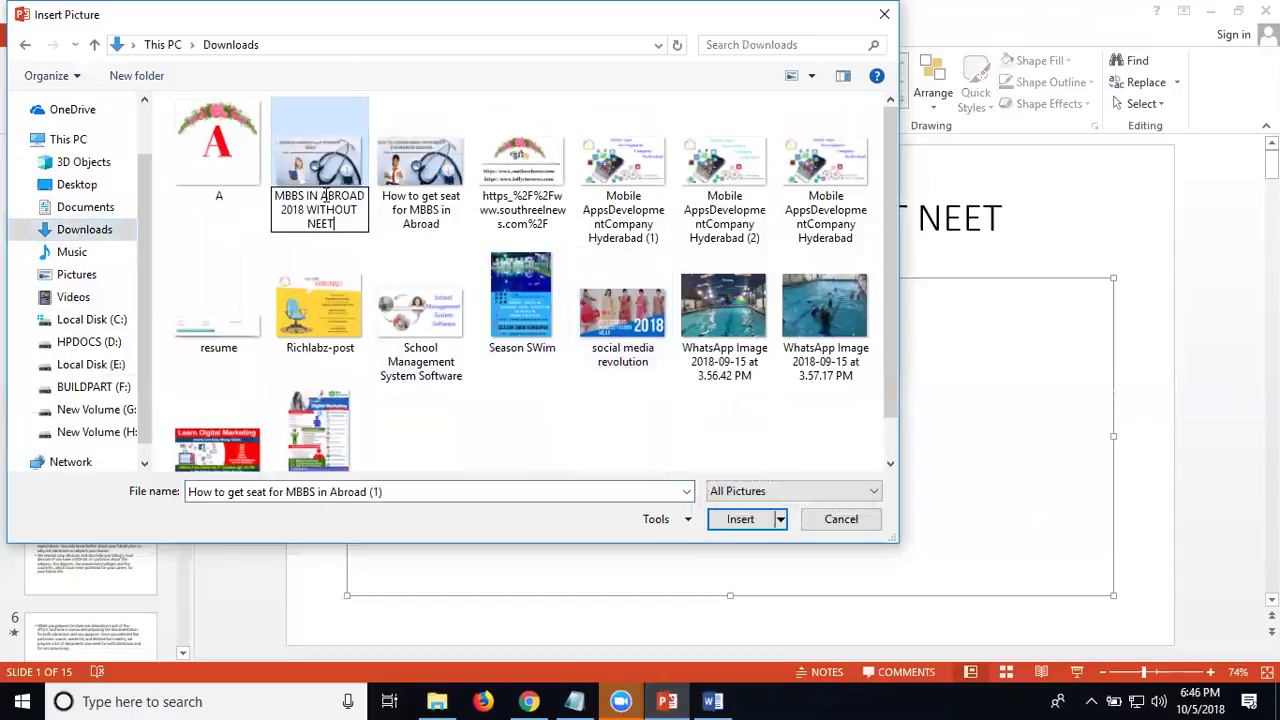
pyautogui.press('Return')
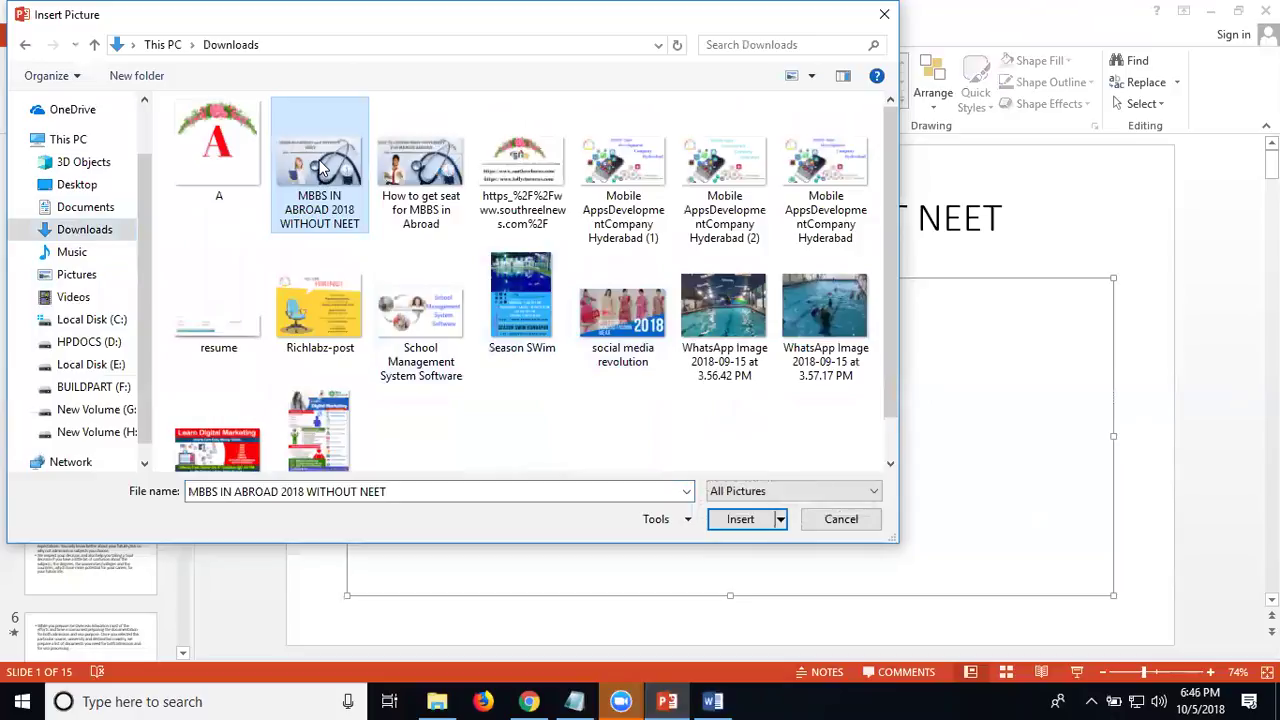
pyautogui.doubleClick(319, 165)
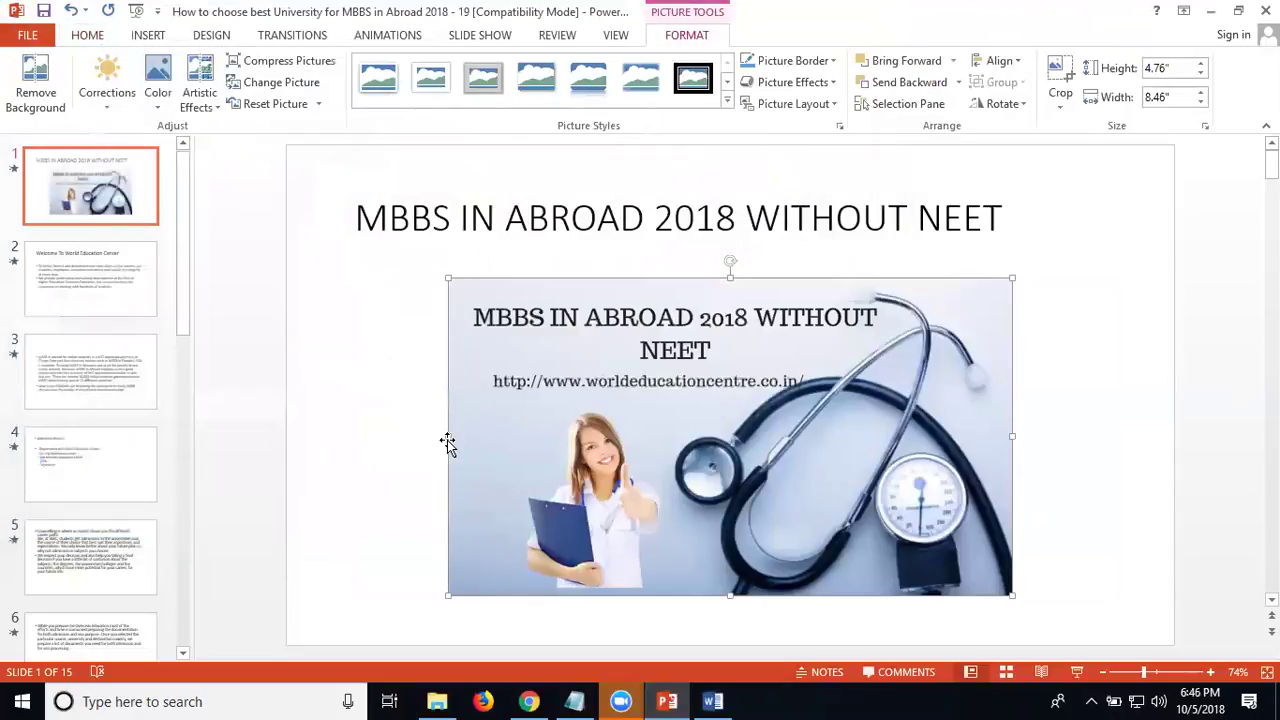
# Enlarge the inserted thumbnail on slide 1 to about 10.73" wide and 5.44" high.
pyautogui.moveTo(447, 443); pyautogui.dragTo(362, 443)
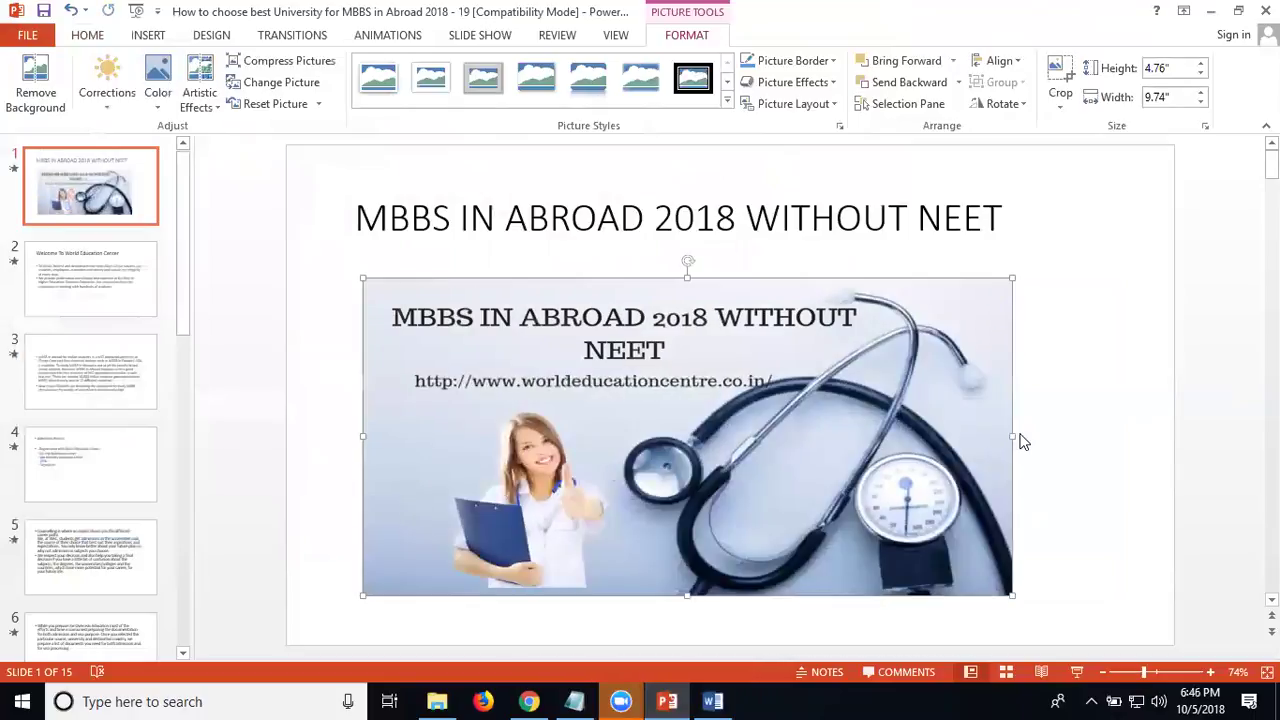
pyautogui.moveTo(1012, 436); pyautogui.dragTo(1077, 435)
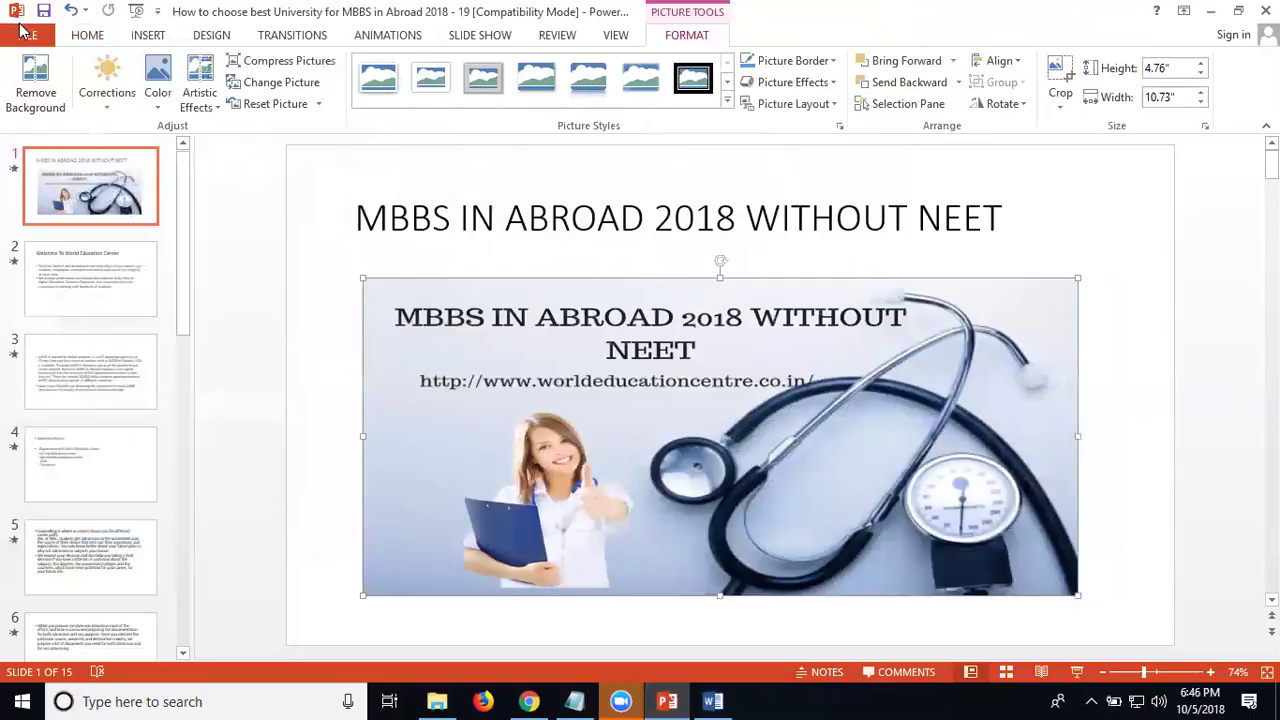
pyautogui.click(22, 33)
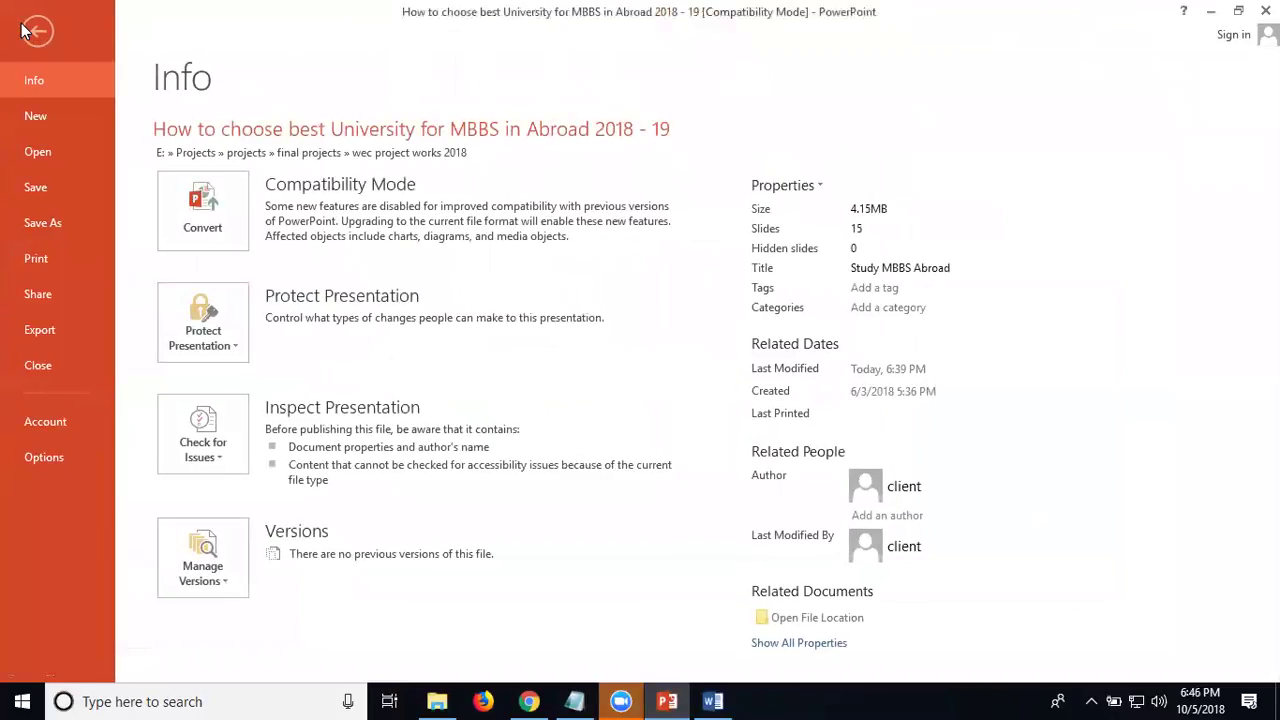
pyautogui.click(26, 34)
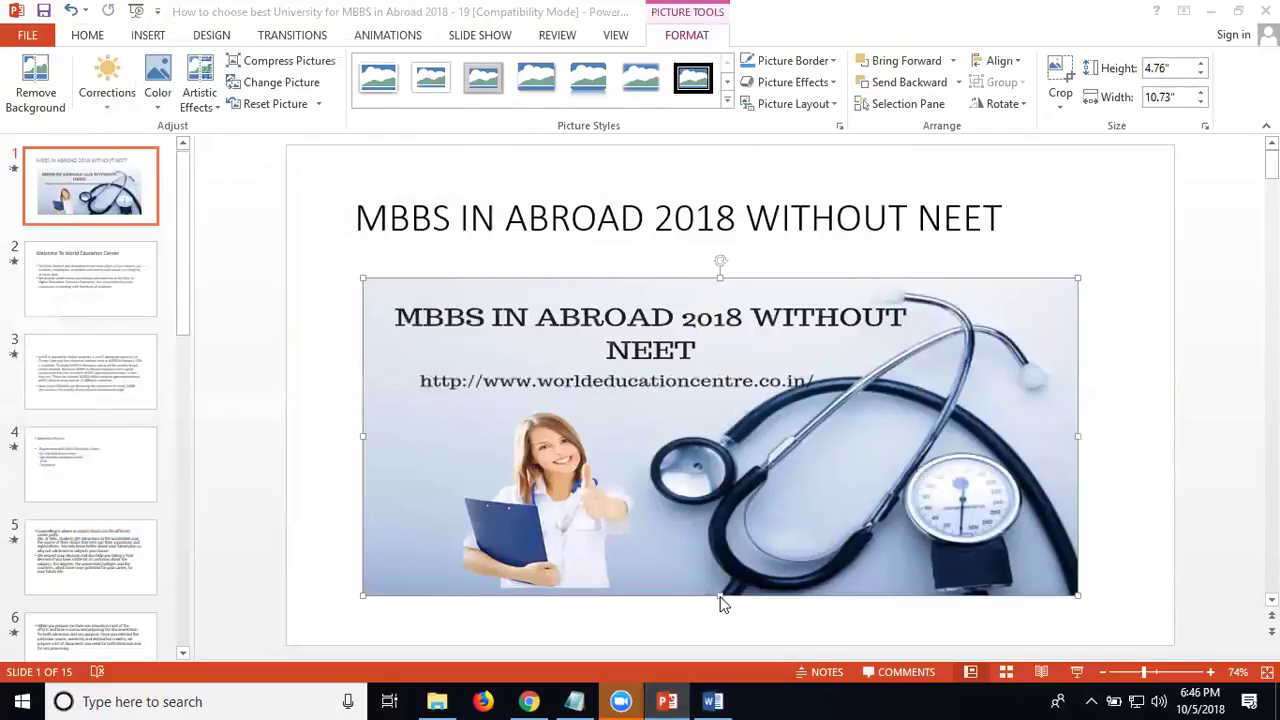
pyautogui.moveTo(720, 596); pyautogui.dragTo(719, 618)
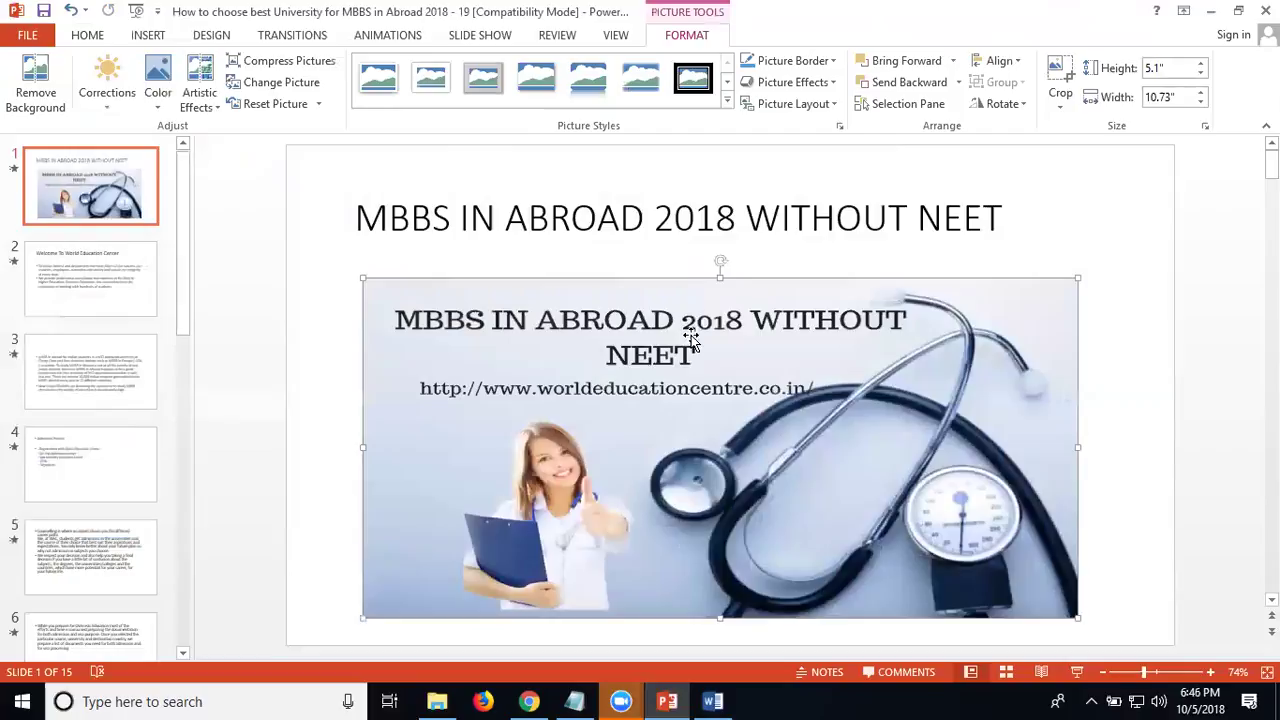
pyautogui.moveTo(720, 271); pyautogui.dragTo(720, 256)
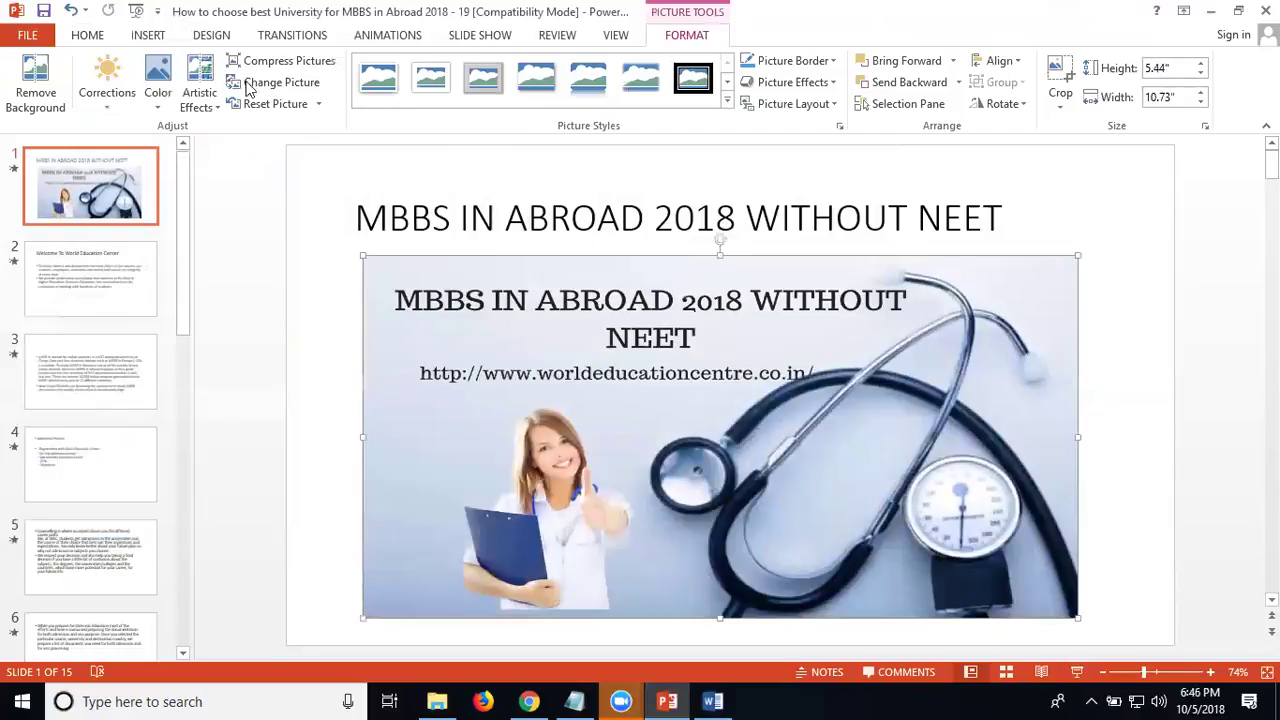
# Save a copy of the presentation as "MBBS IN ABROAD 2018 WITHOUT NEET" in the wec project works 2018 folder.
pyautogui.click(27, 35)
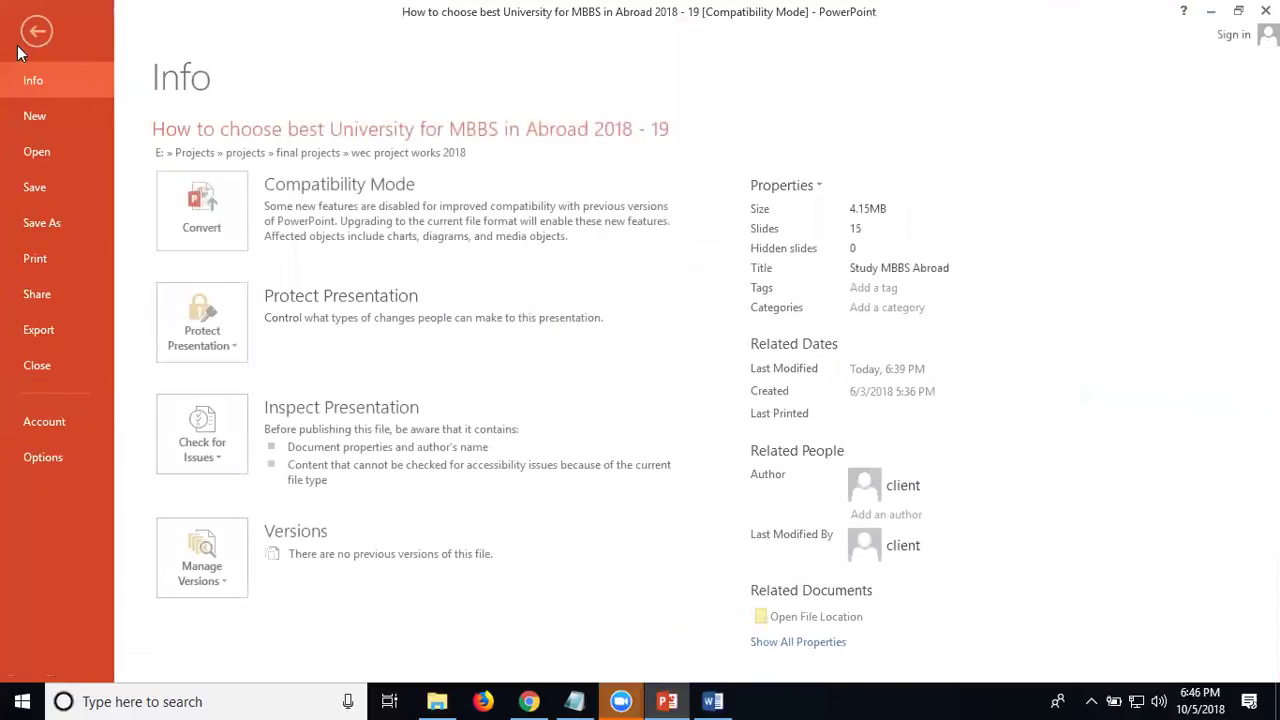
pyautogui.click(45, 227)
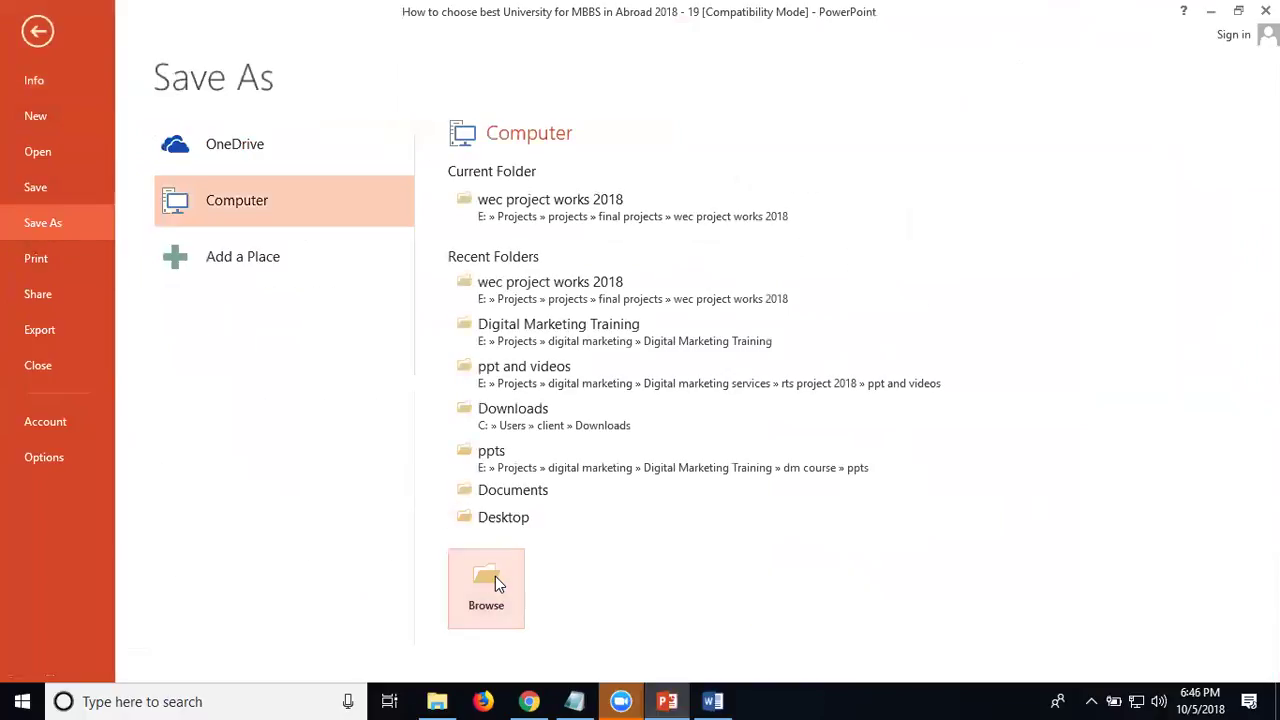
pyautogui.click(495, 580)
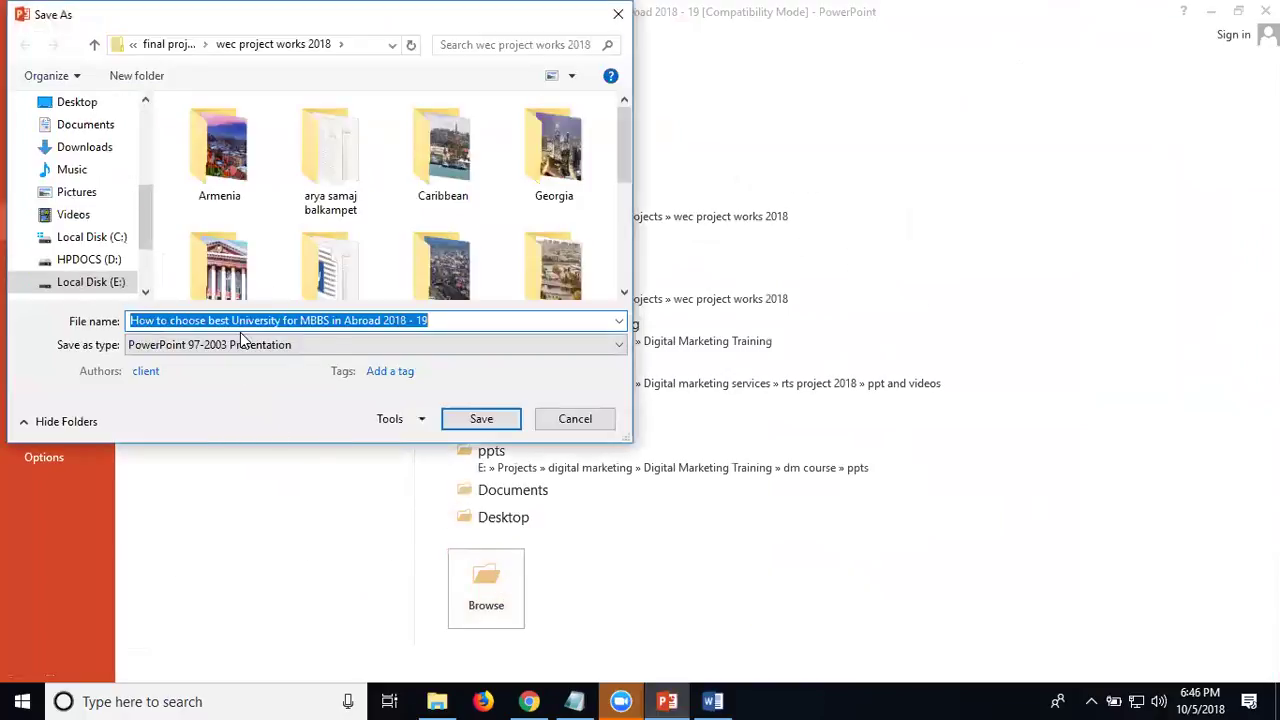
pyautogui.write('MBBS IN ABROAD 2018 WITHOUT NEET')
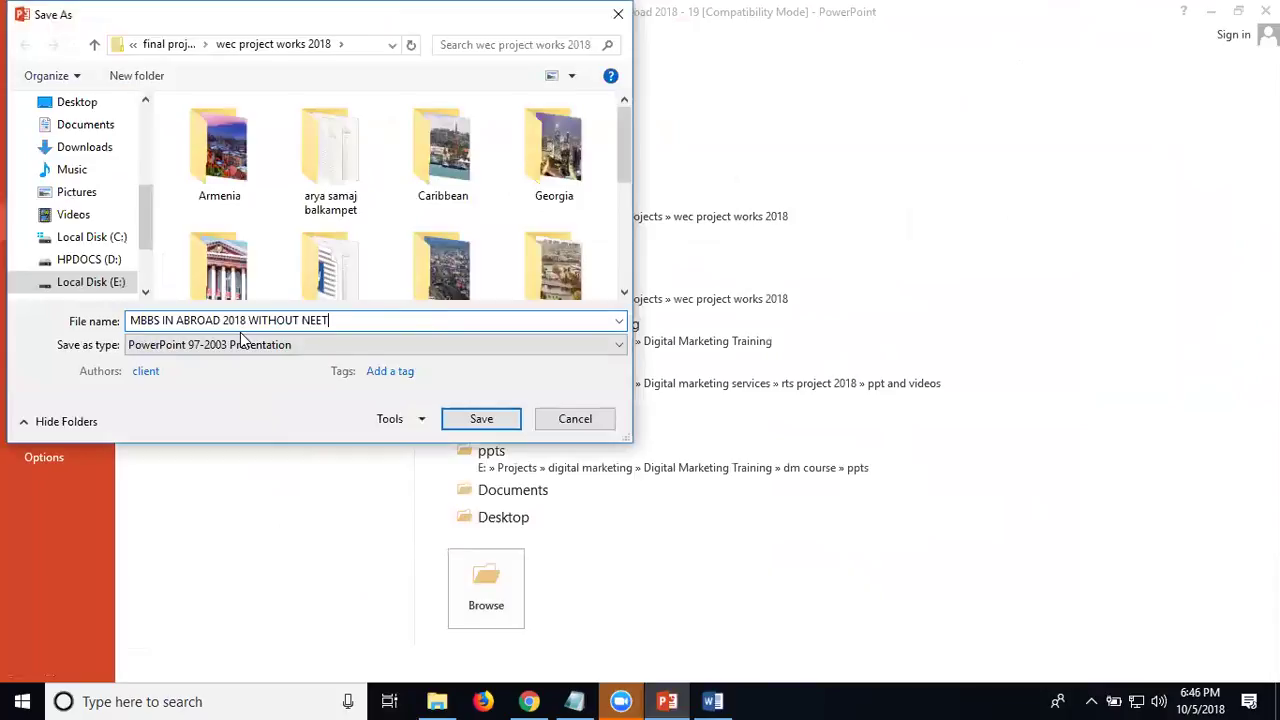
pyautogui.click(476, 420)
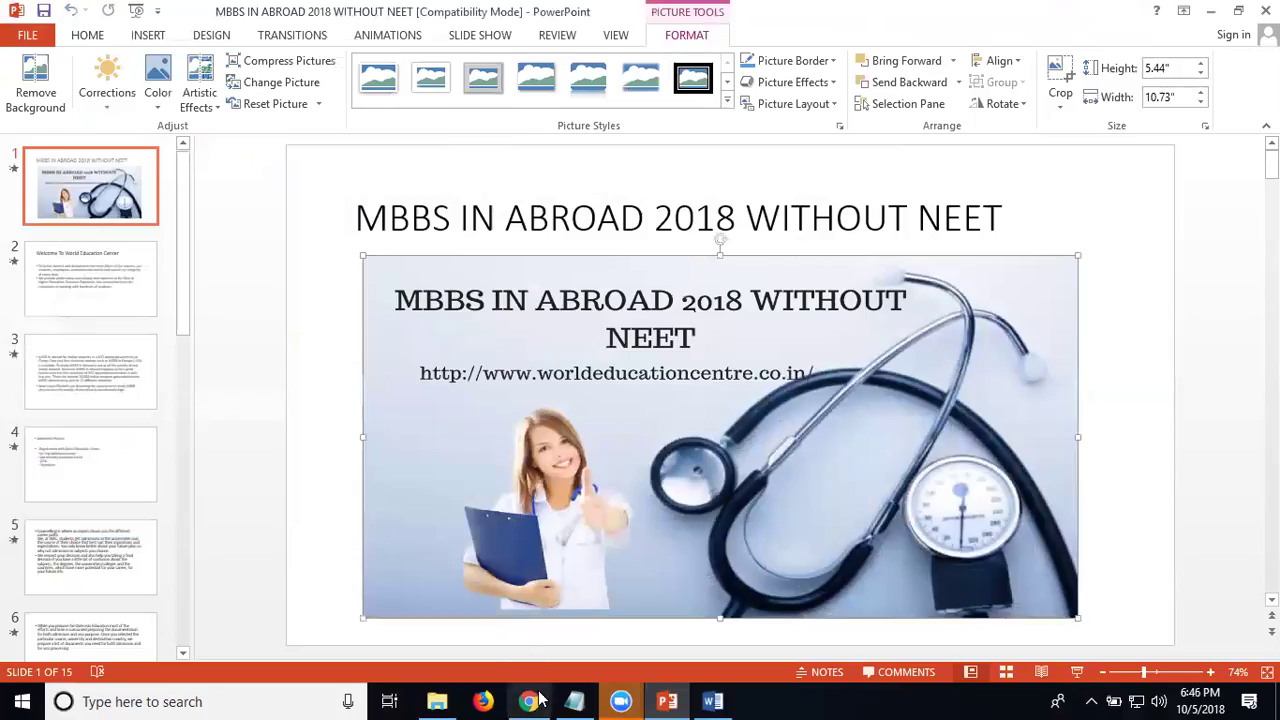
# Switch to the online-convert MP4 converter page in Chrome and open the file chooser for the video upload.
pyautogui.click(531, 701)
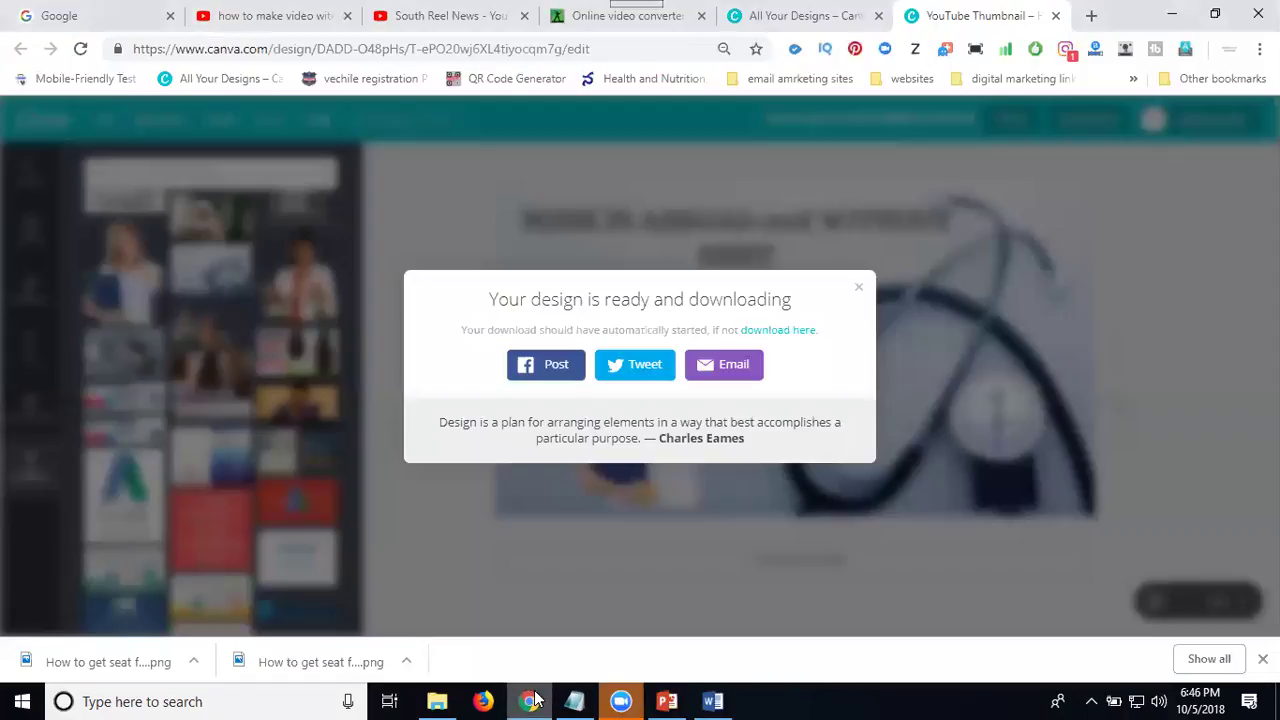
pyautogui.click(572, 22)
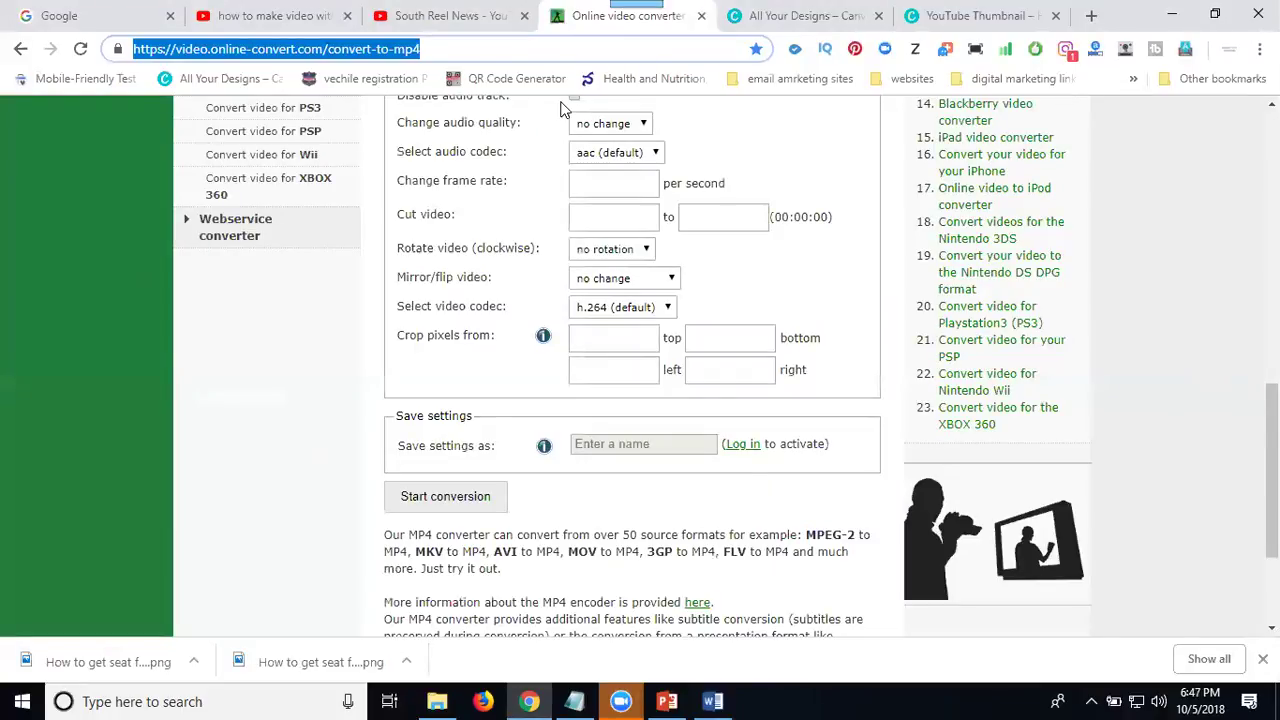
pyautogui.scroll(5, 430, 262)
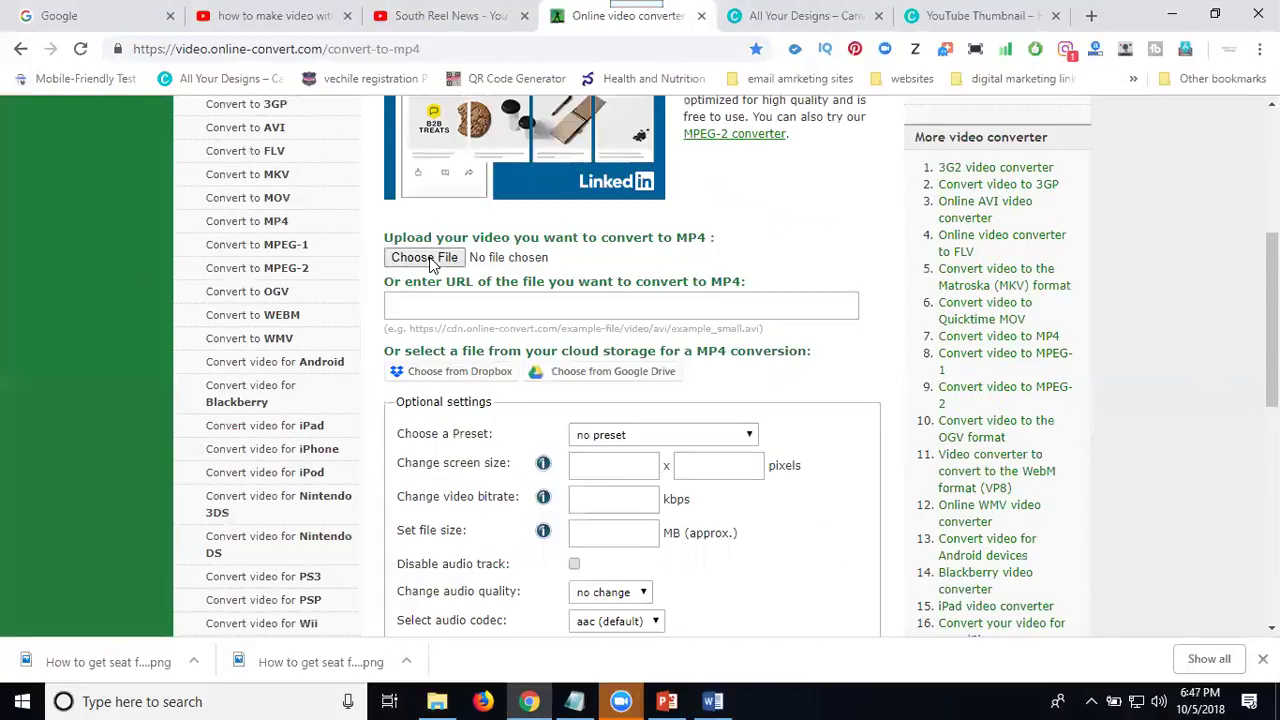
pyautogui.click(430, 260)
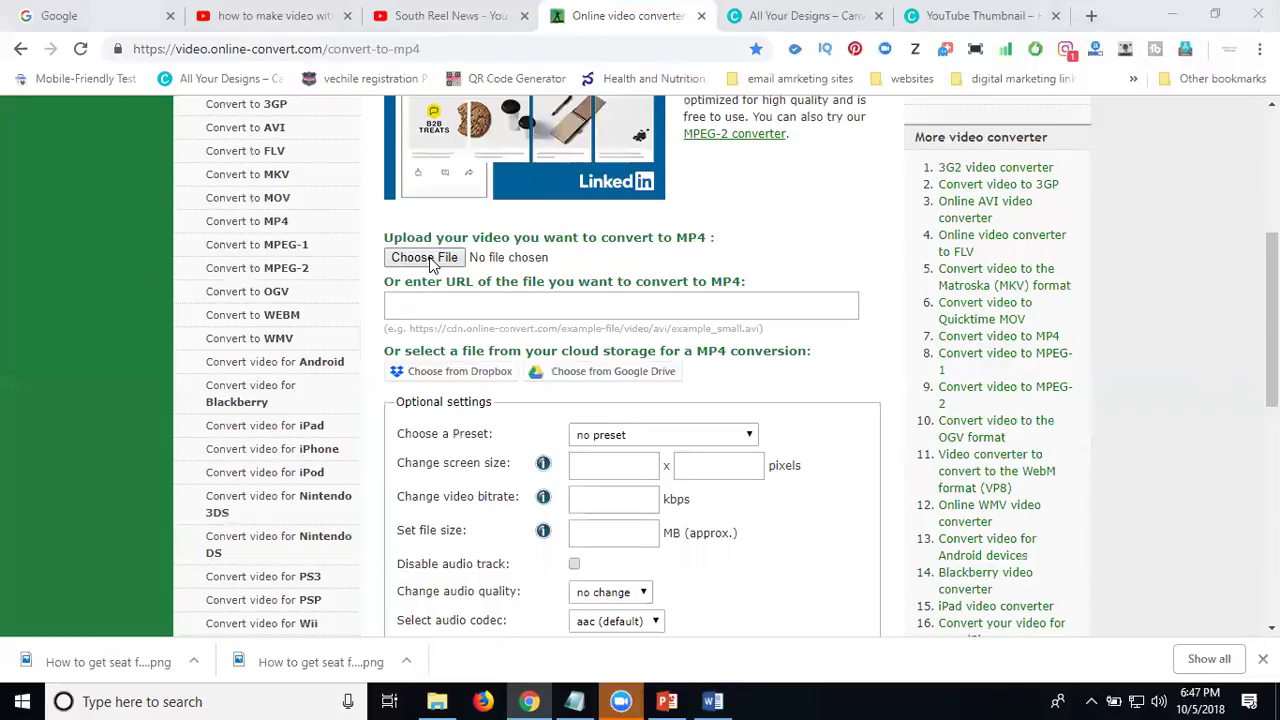
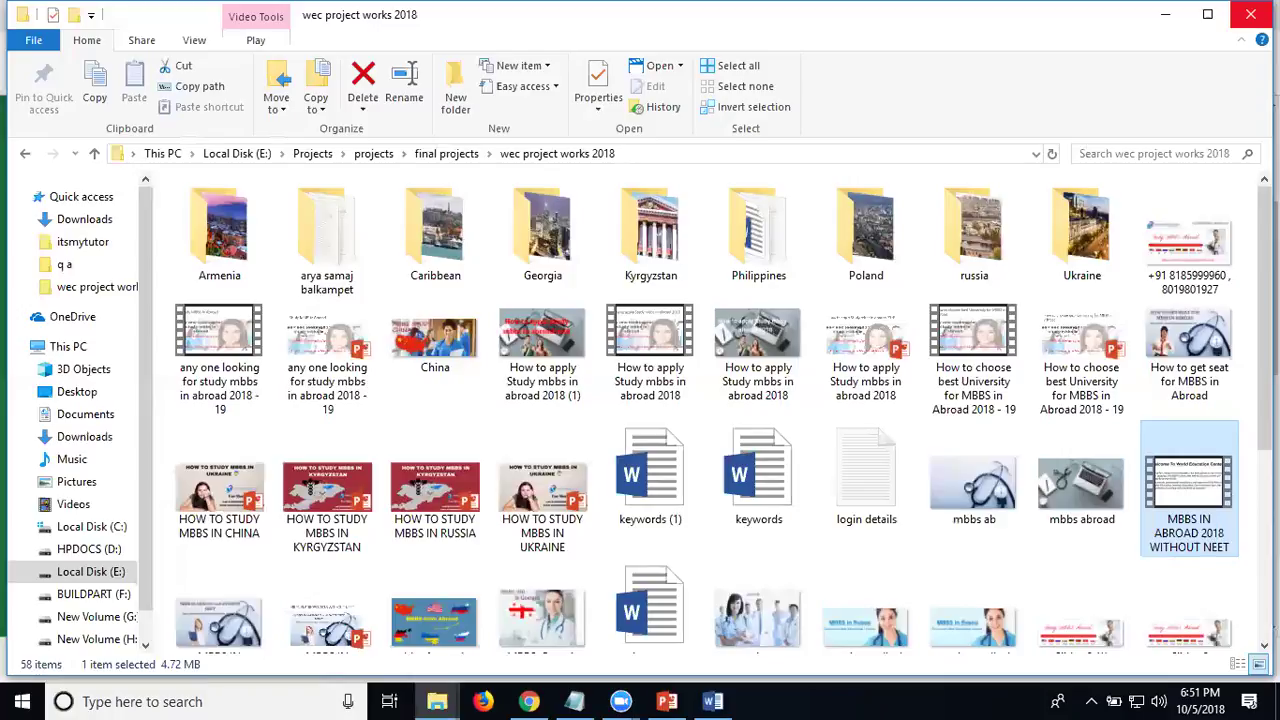
# Minimize the File Explorer and PowerPoint windows to reach the desktop and dismiss the TuneUp error dialog.
pyautogui.click(1168, 18)
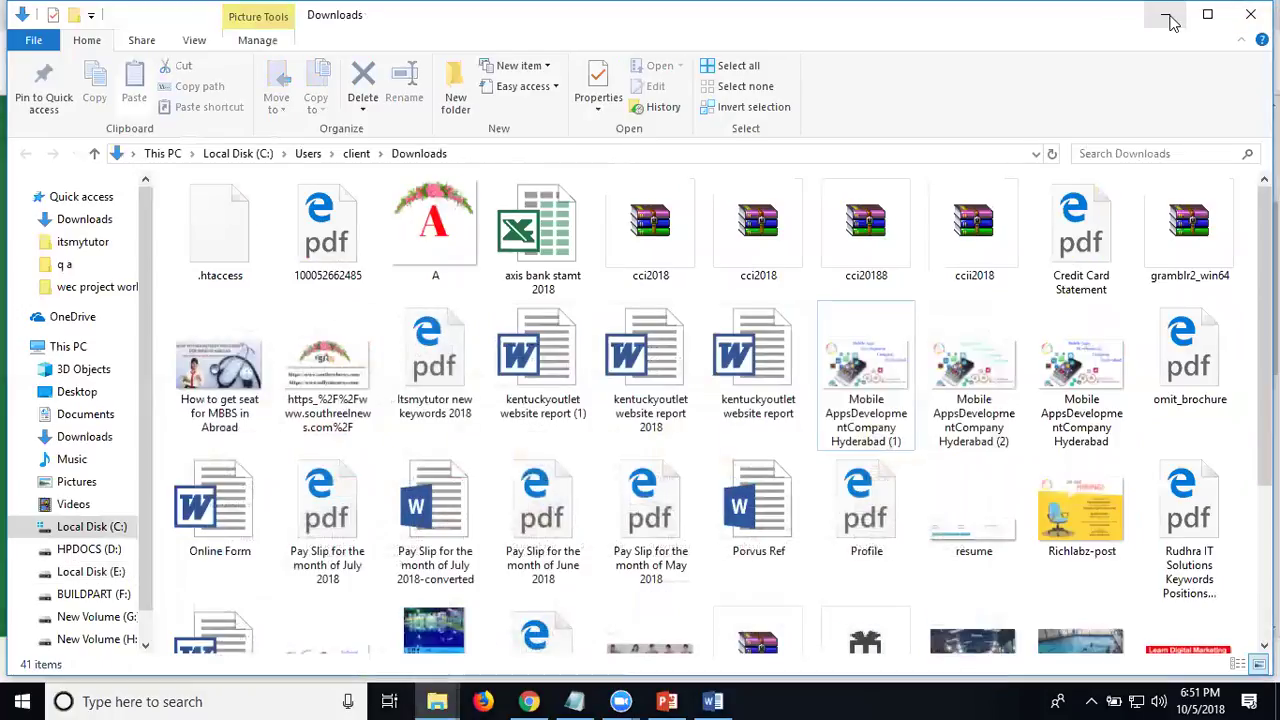
pyautogui.click(1170, 18)
pyautogui.click(1170, 15)
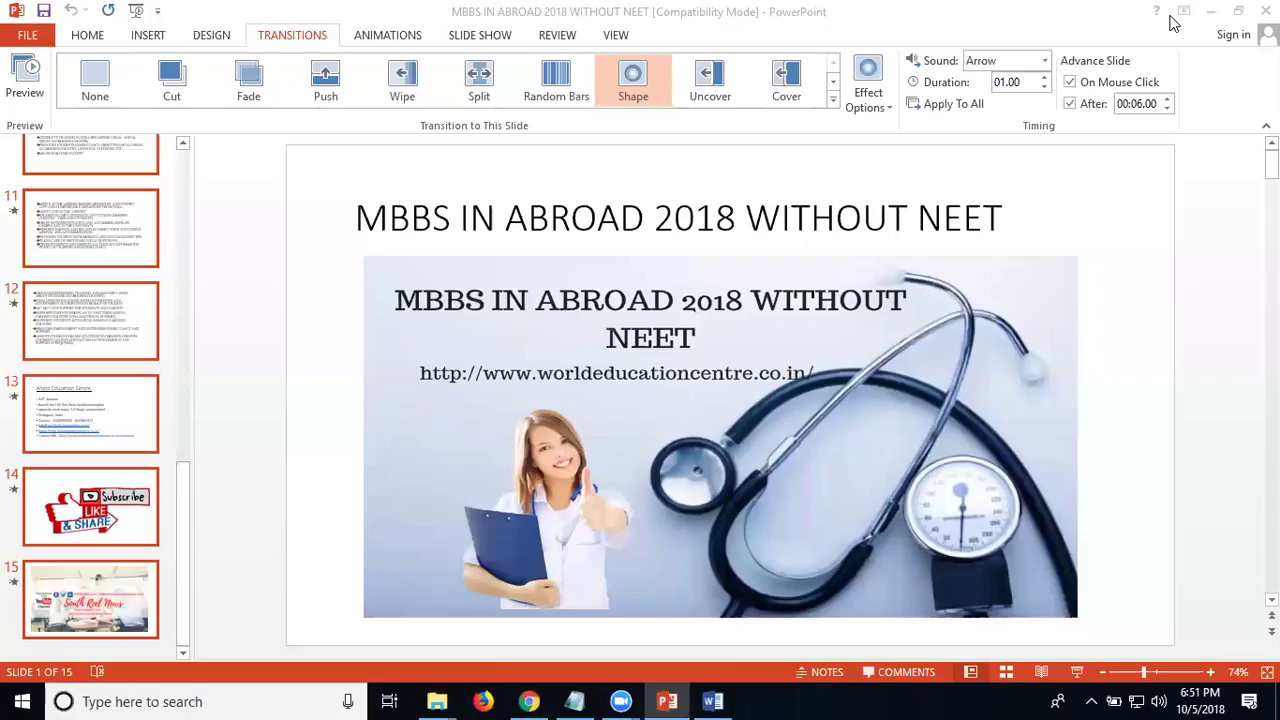
pyautogui.click(1210, 12)
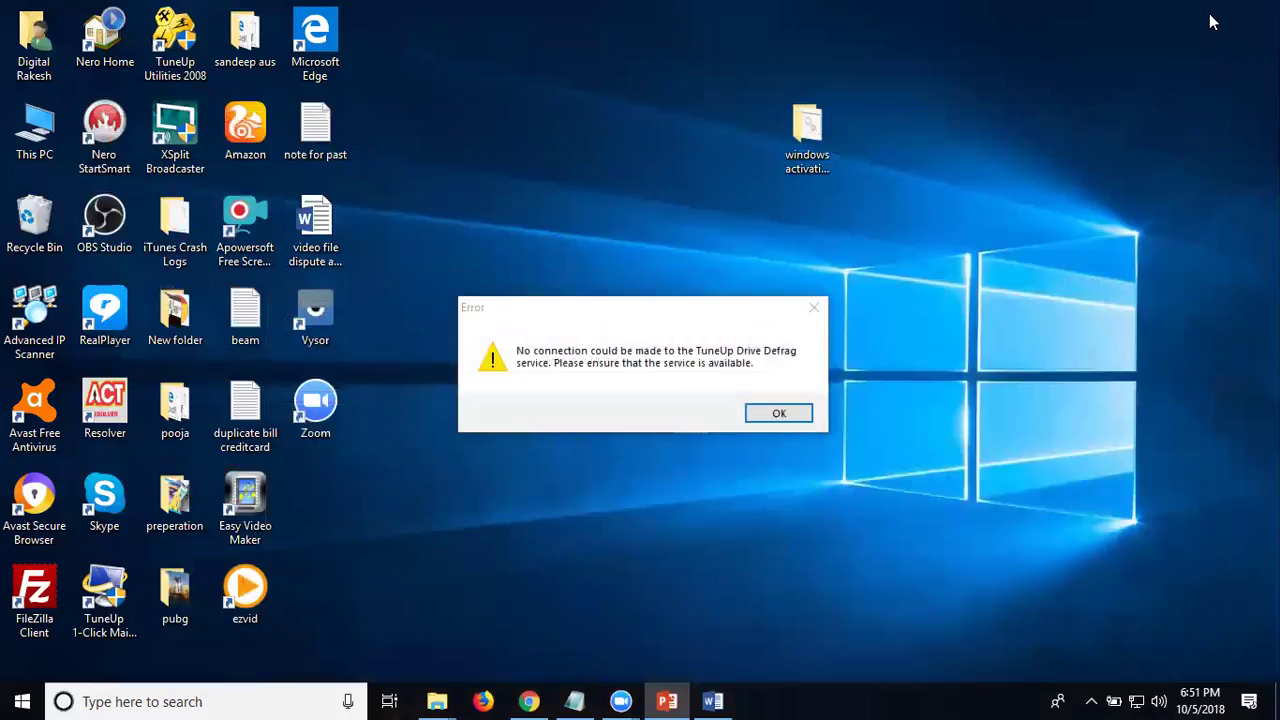
pyautogui.click(814, 307)
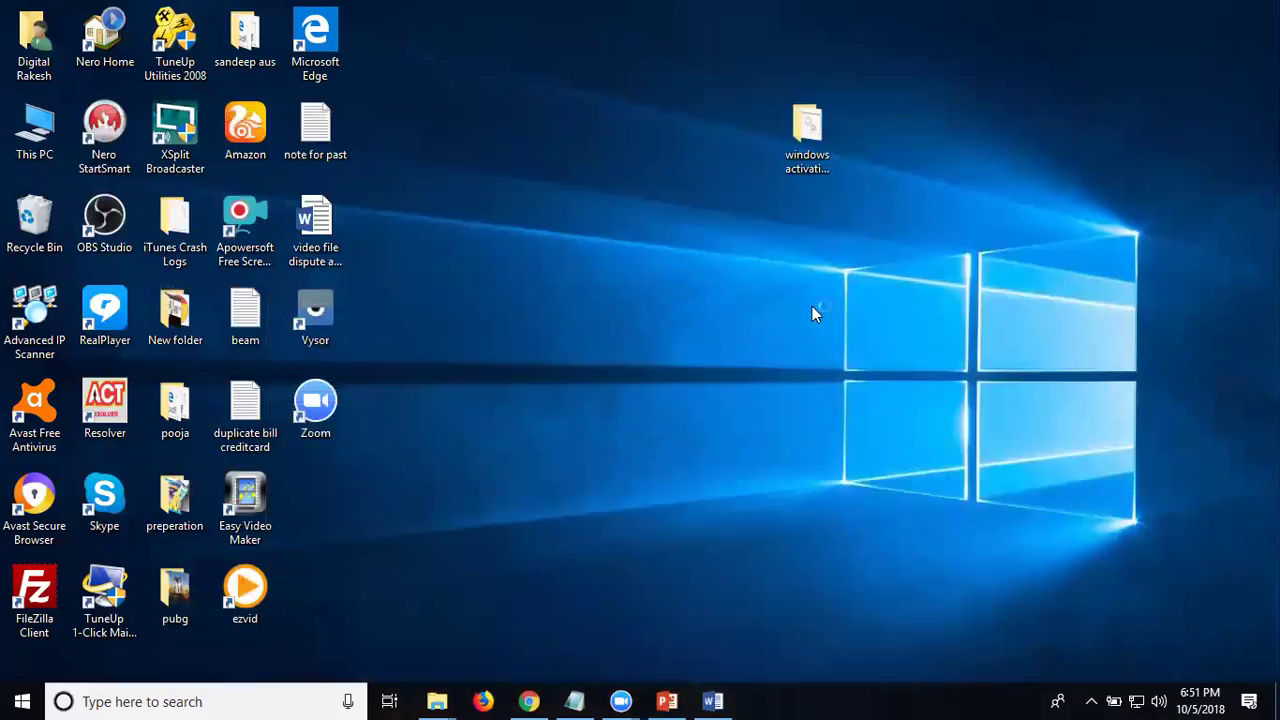
# Launch Easy Video Maker from the desktop, dismiss its startup and how-to pop-ups, and maximize its window.
pyautogui.doubleClick(262, 498)
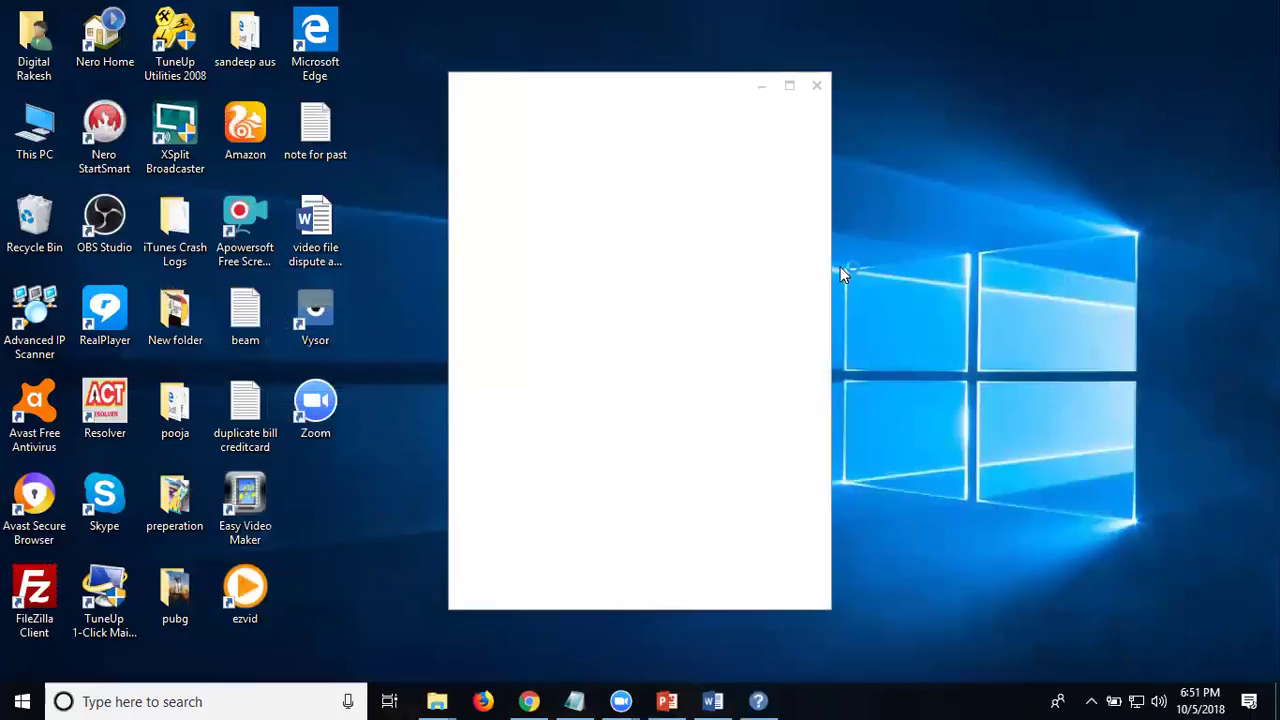
pyautogui.click(818, 87)
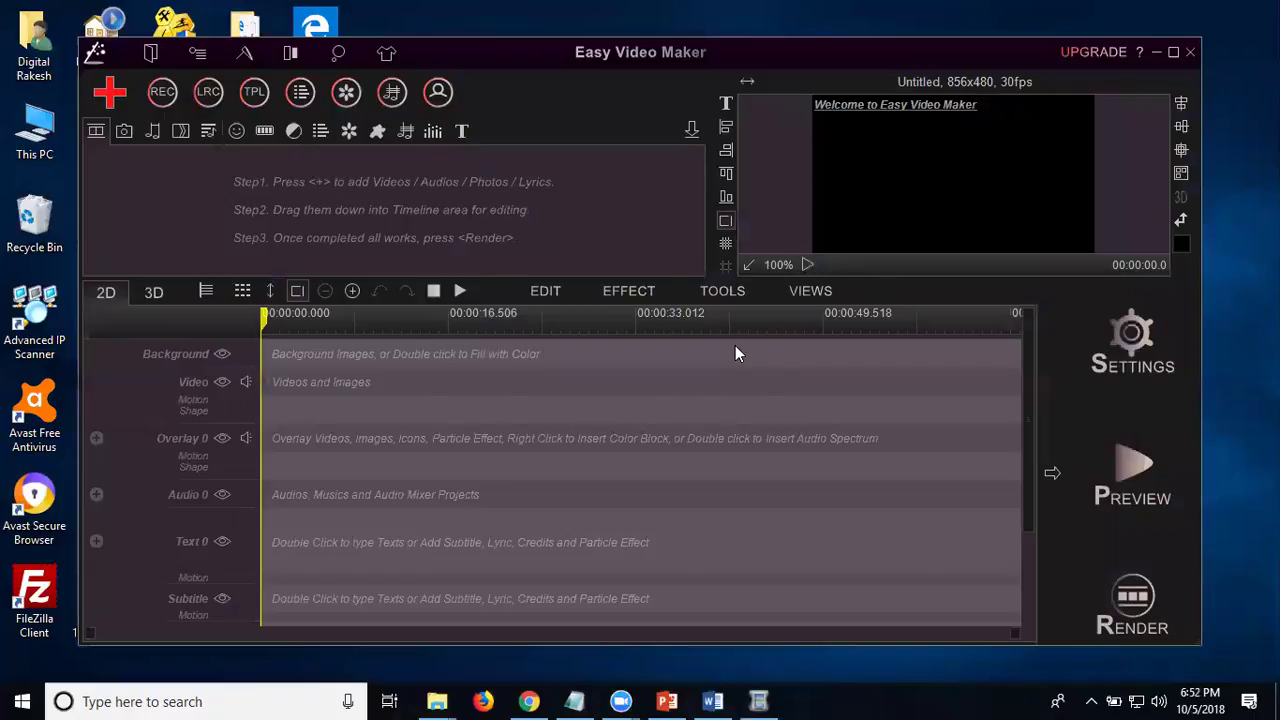
pyautogui.click(758, 529)
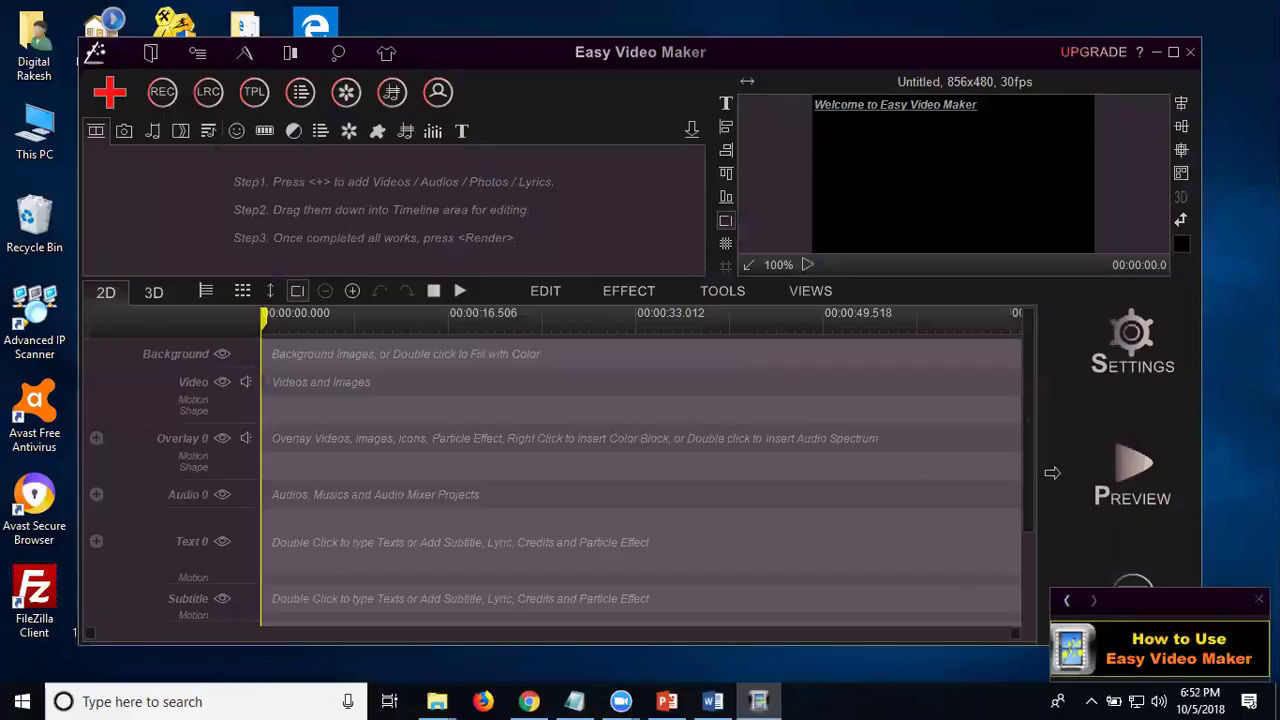
pyautogui.click(1258, 599)
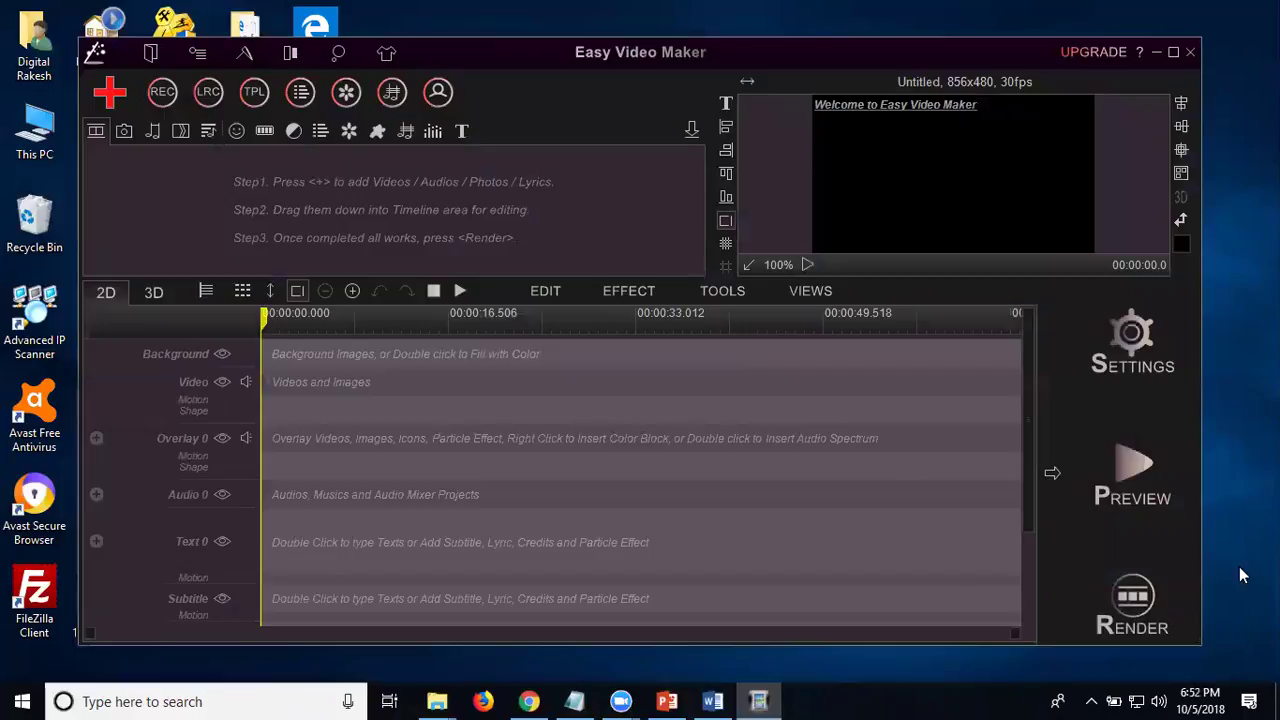
pyautogui.click(1173, 53)
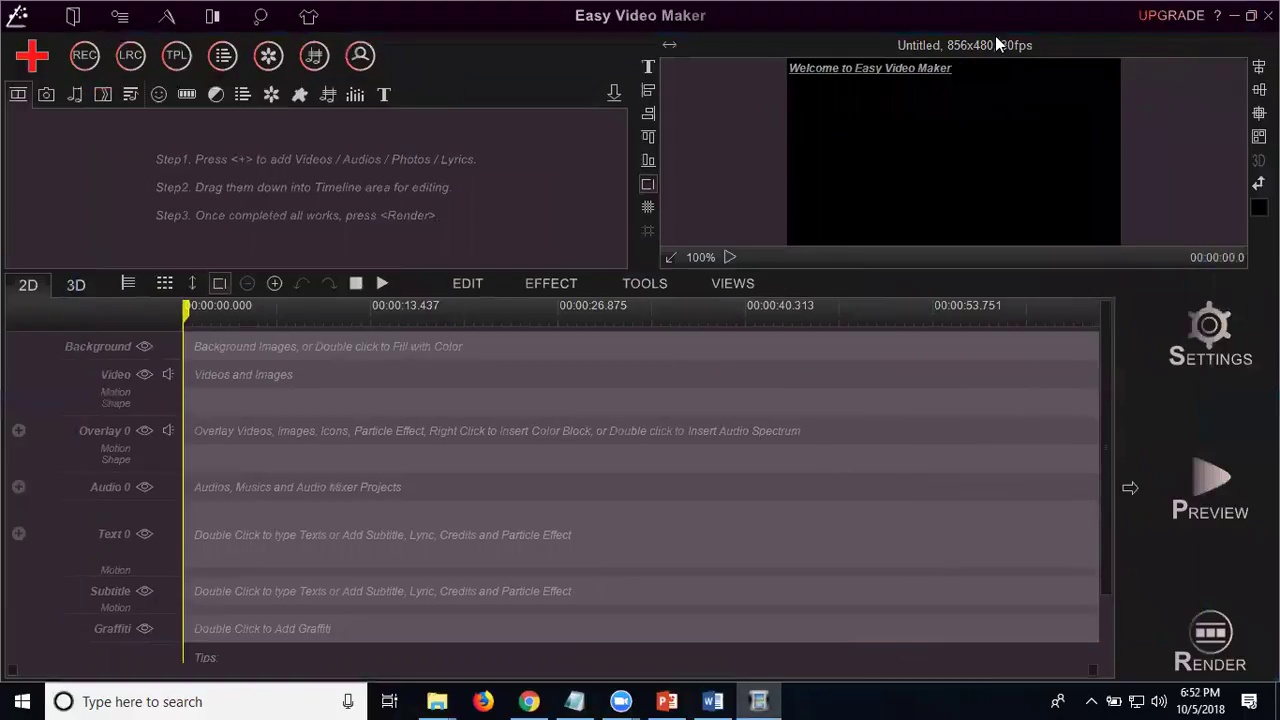
# Add all the interior room photos to the Video track after the welcome image, leaving out the closing text image.
pyautogui.click(43, 101)
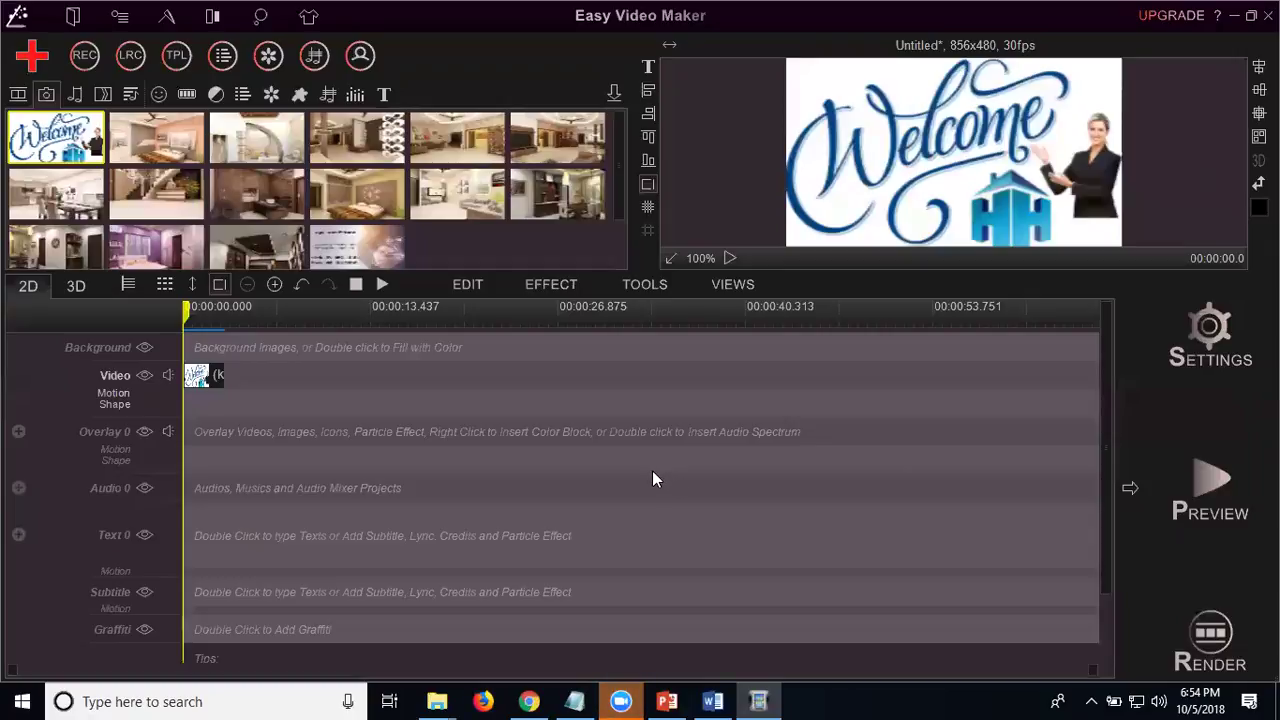
pyautogui.click(144, 129)
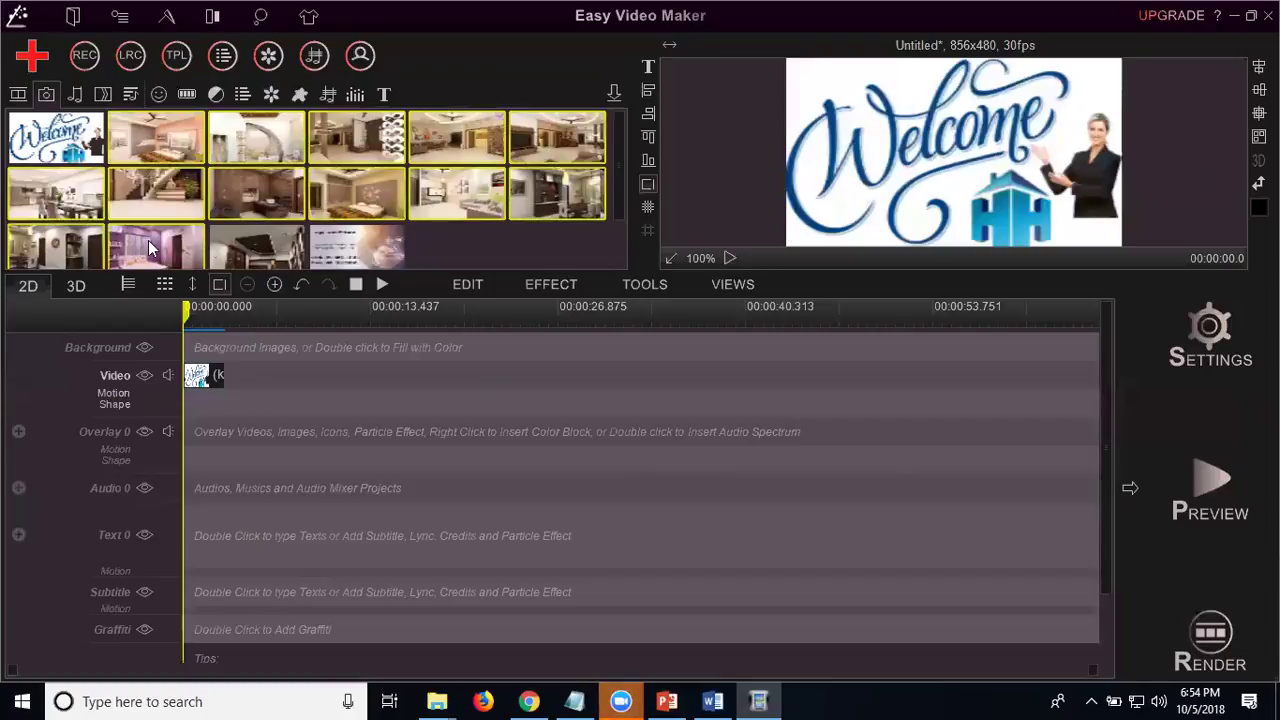
pyautogui.rightClick(272, 250)
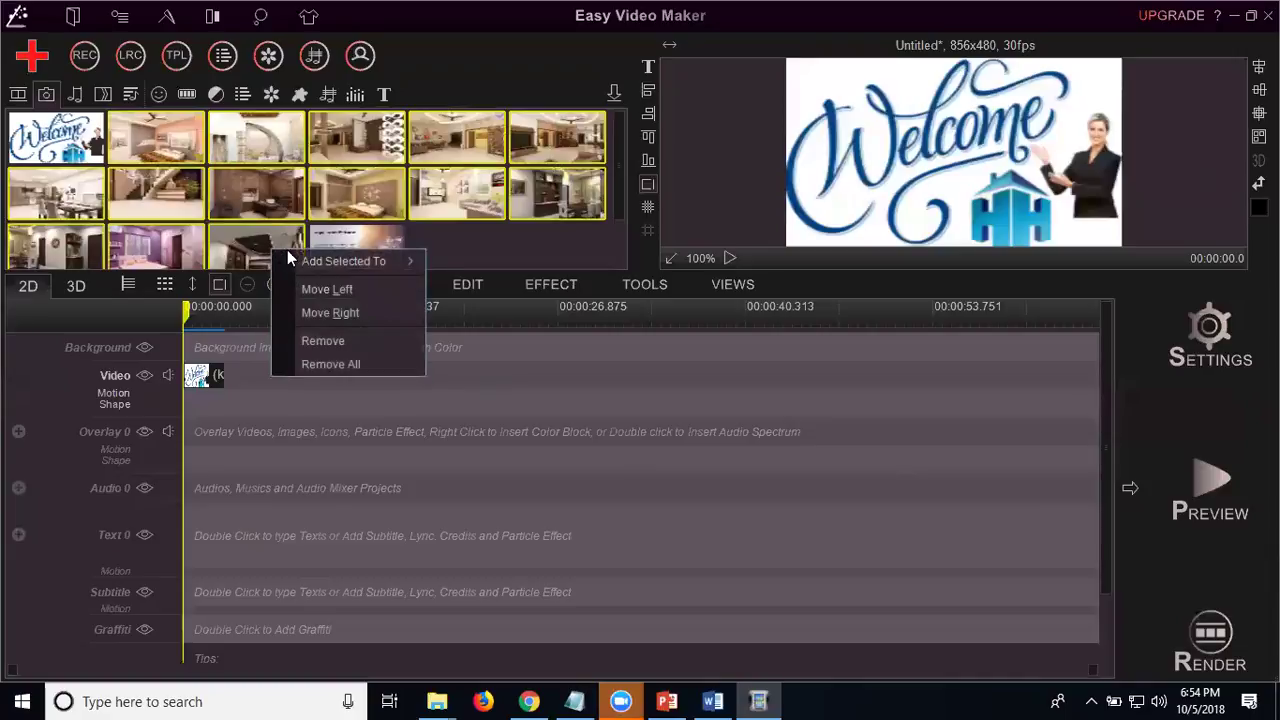
pyautogui.moveTo(352, 262)
pyautogui.click(472, 286)
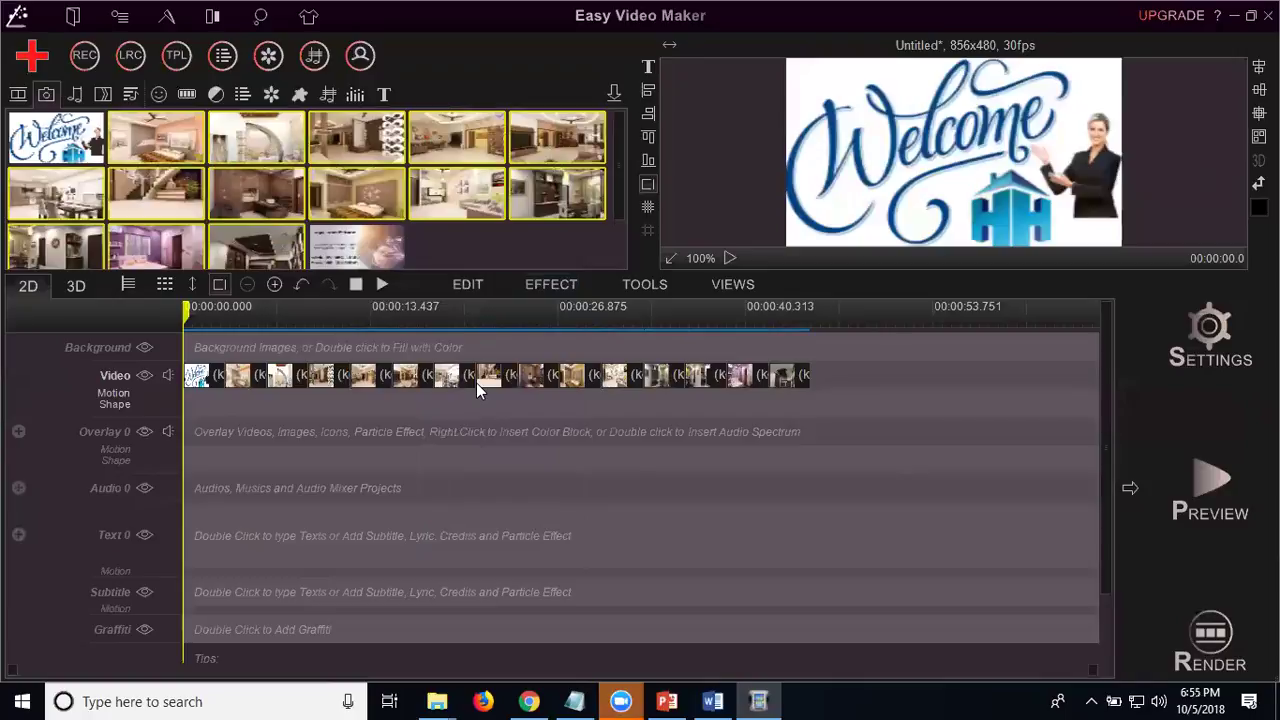
# Lengthen the interior photo clips on the Video track one after another, through to the last room photo.
pyautogui.click(262, 380)
pyautogui.click(335, 378)
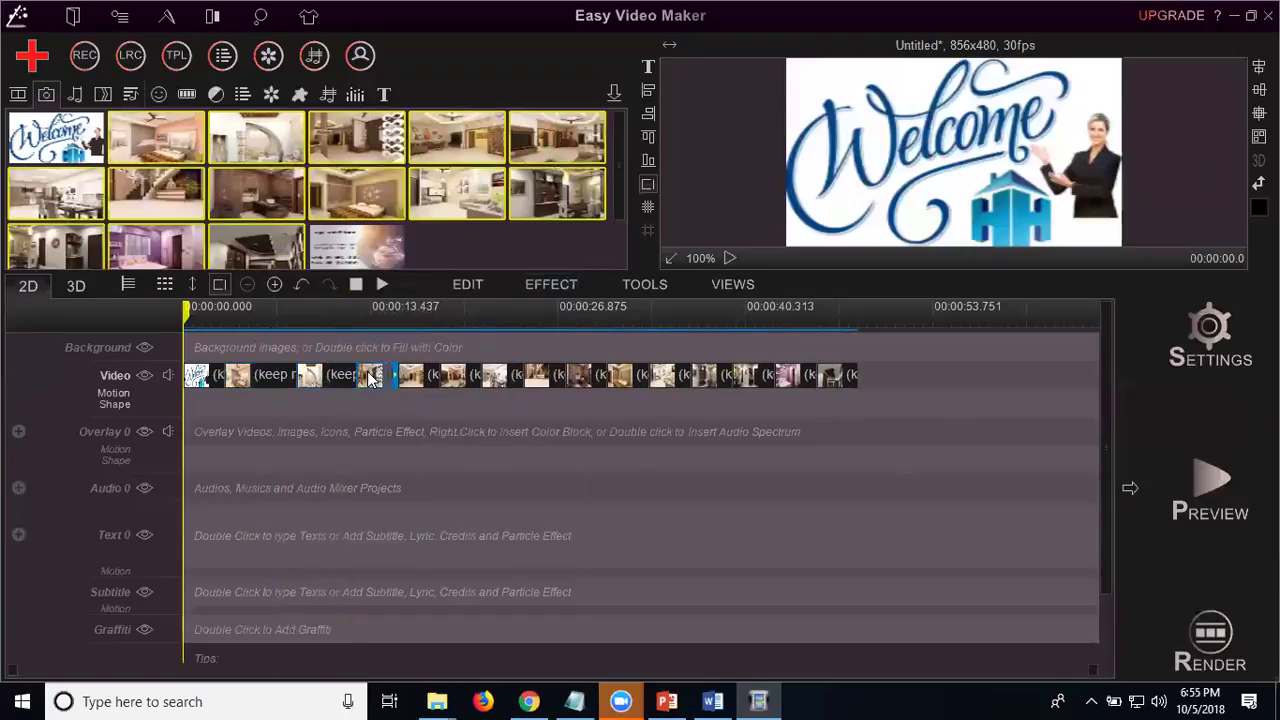
pyautogui.click(398, 378)
pyautogui.click(432, 385)
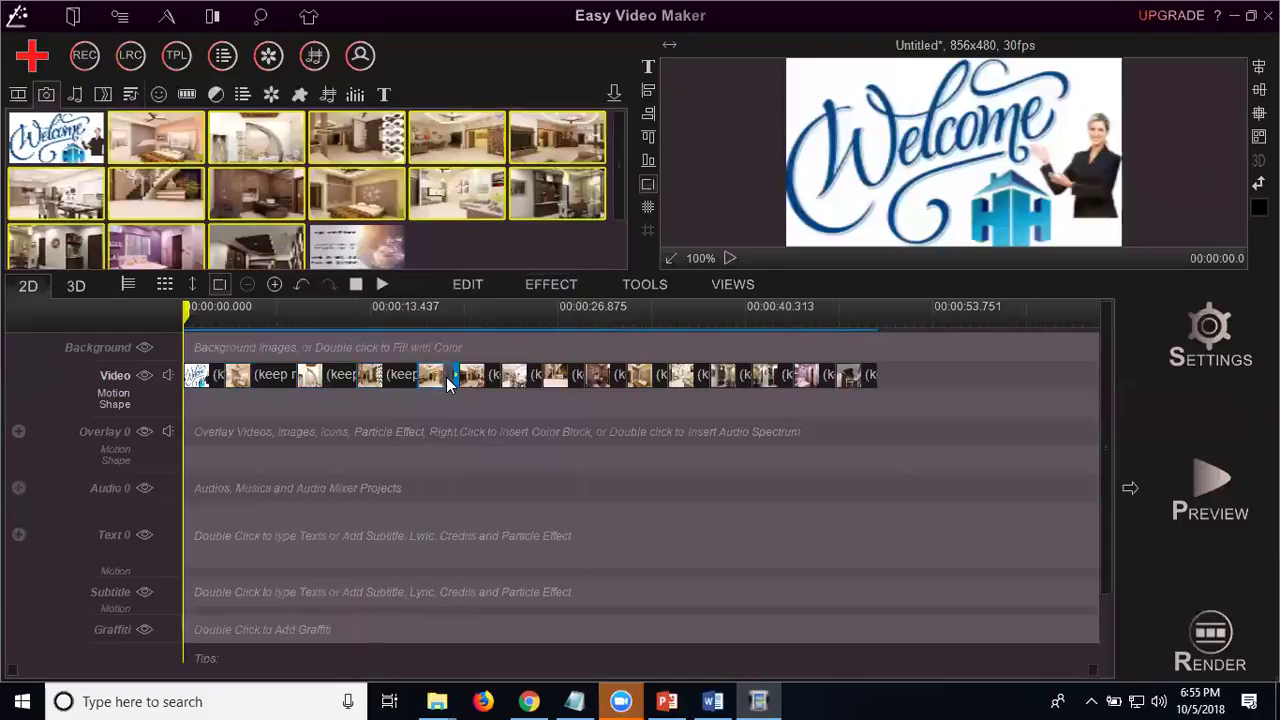
pyautogui.click(510, 376)
pyautogui.moveTo(558, 374); pyautogui.dragTo(1006, 376)
pyautogui.click(568, 385)
pyautogui.click(662, 383)
pyautogui.click(712, 380)
pyautogui.click(788, 378)
pyautogui.click(856, 378)
pyautogui.click(912, 378)
pyautogui.click(979, 378)
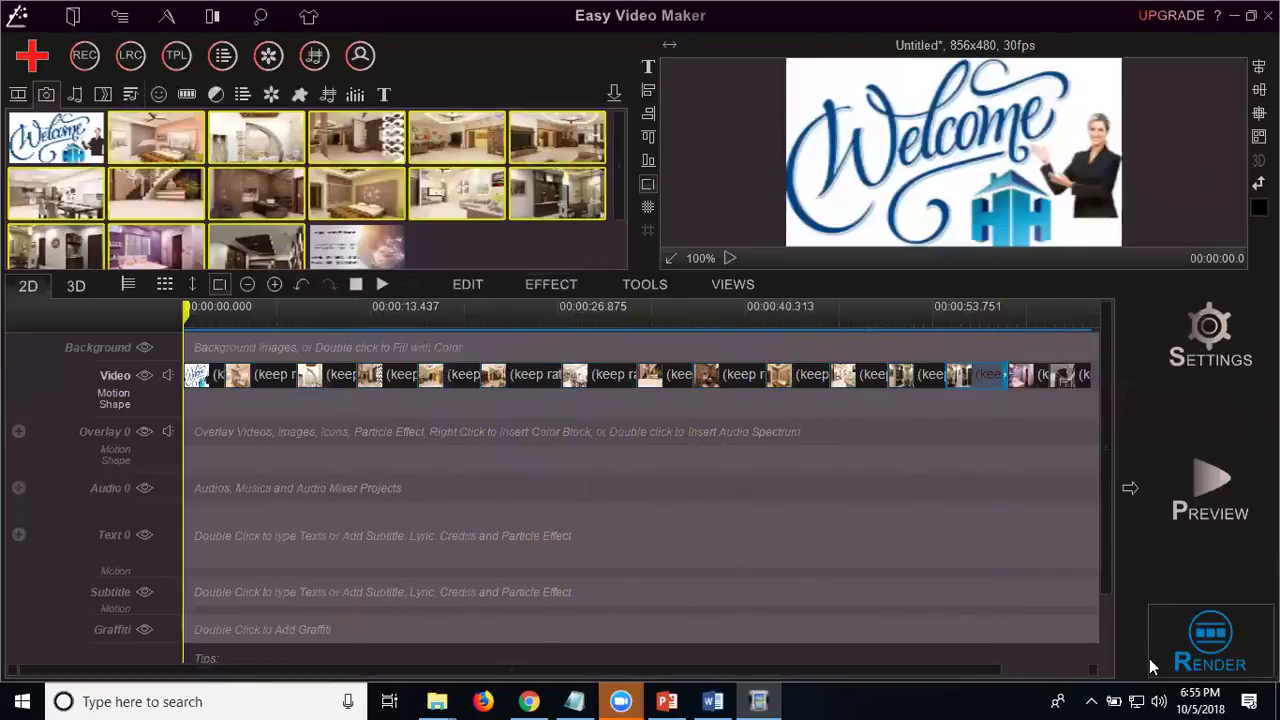
pyautogui.moveTo(997, 666); pyautogui.dragTo(1089, 662)
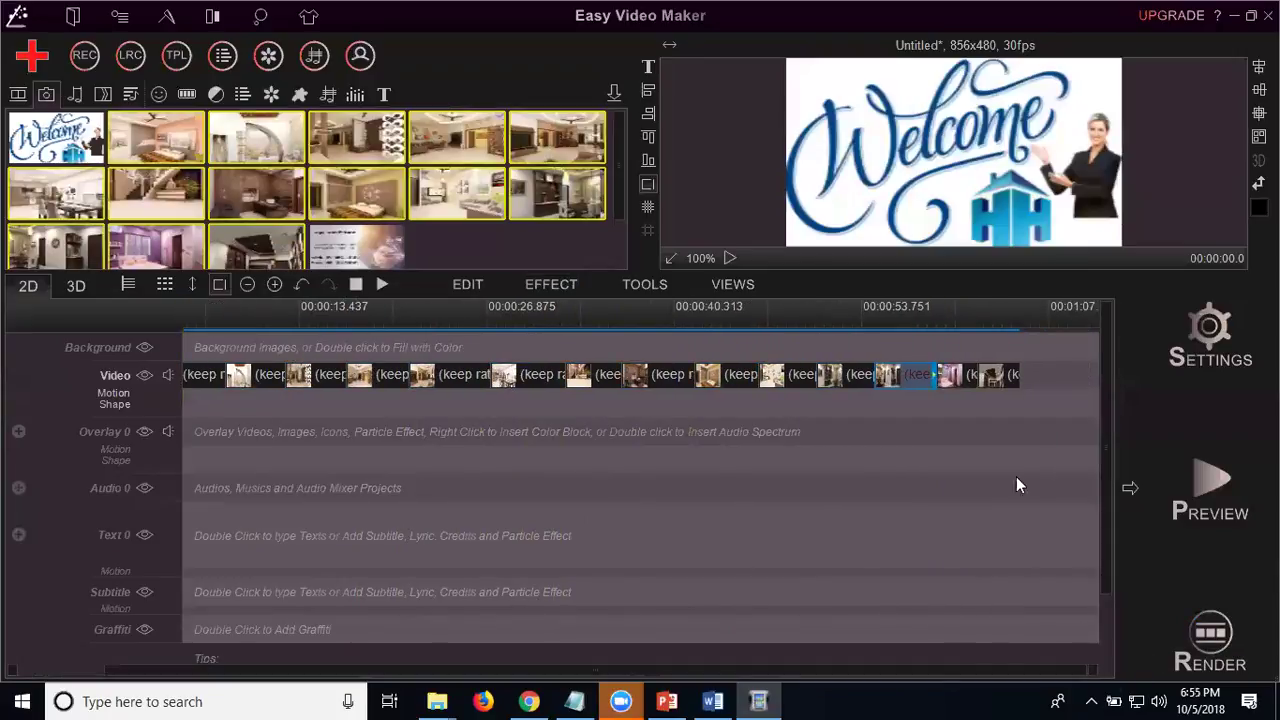
pyautogui.click(960, 376)
pyautogui.moveTo(982, 376); pyautogui.dragTo(1065, 378)
pyautogui.click(1015, 376)
# Add the closing text image to the end of the Video track and lengthen its clip until the timeline ends at about 00:01:13.
pyautogui.click(352, 245)
pyautogui.rightClick(352, 245)
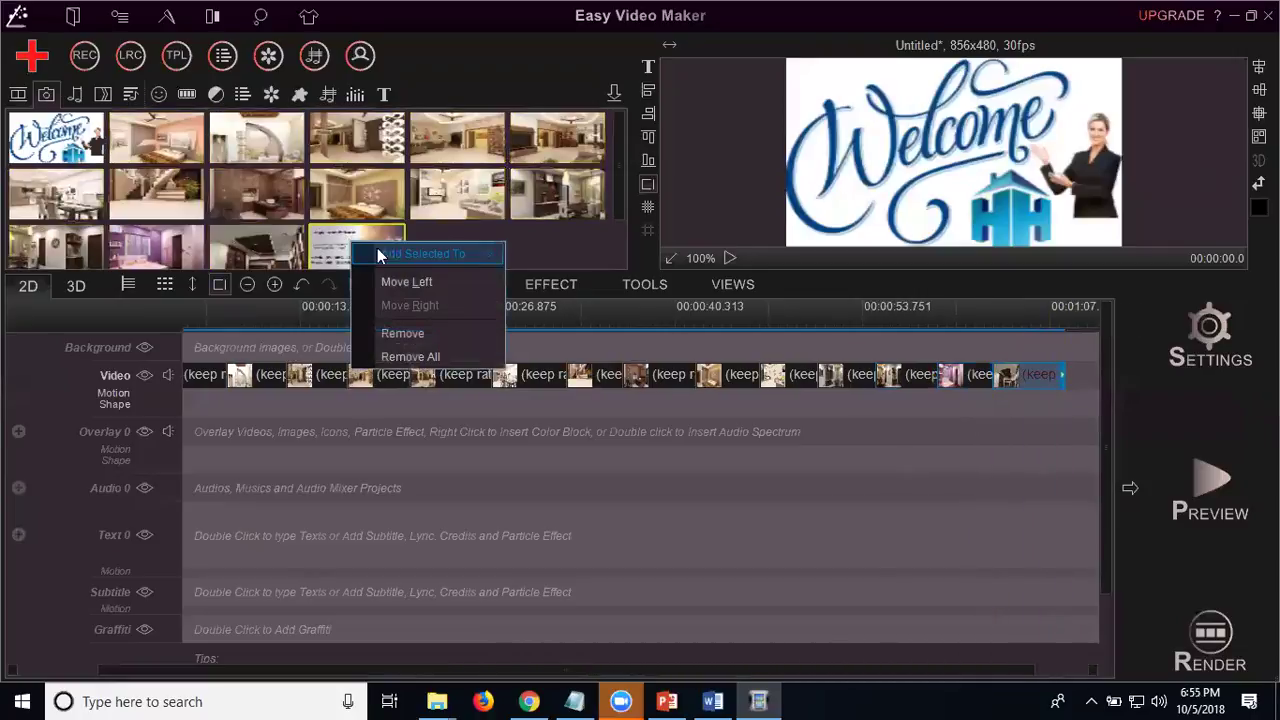
pyautogui.moveTo(420, 257)
pyautogui.click(508, 255)
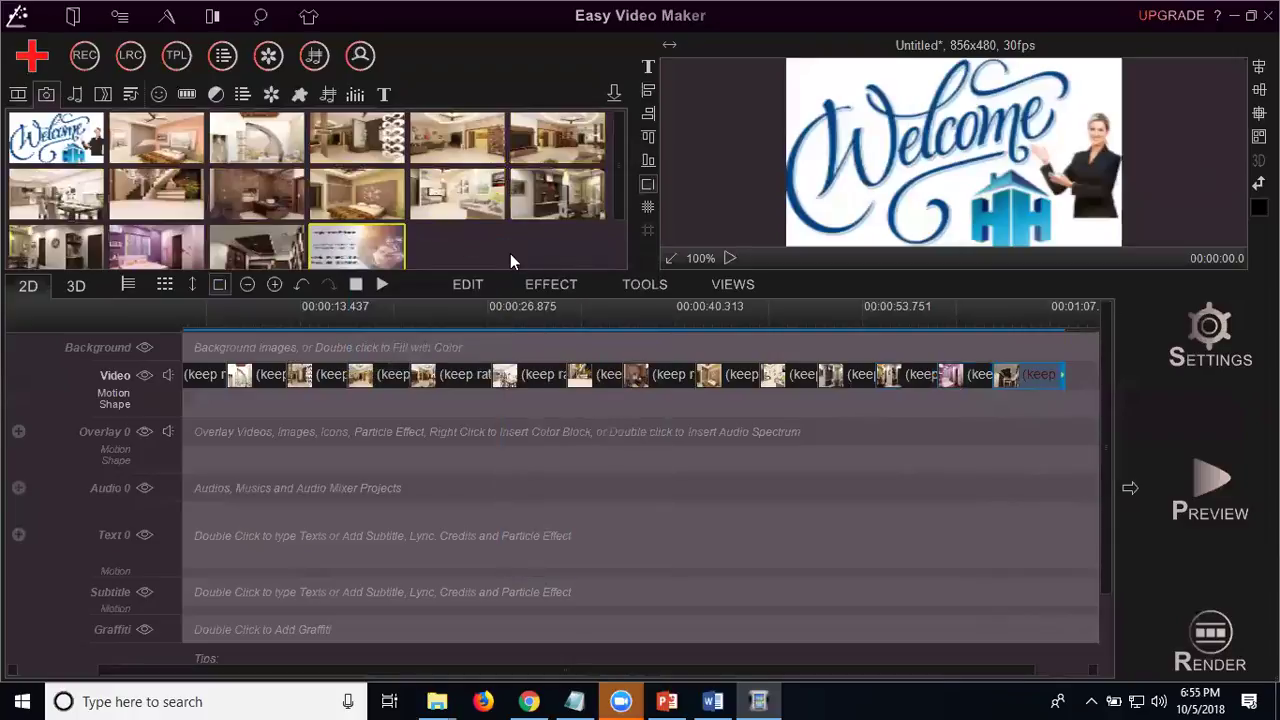
pyautogui.rightClick(510, 260)
pyautogui.click(510, 274)
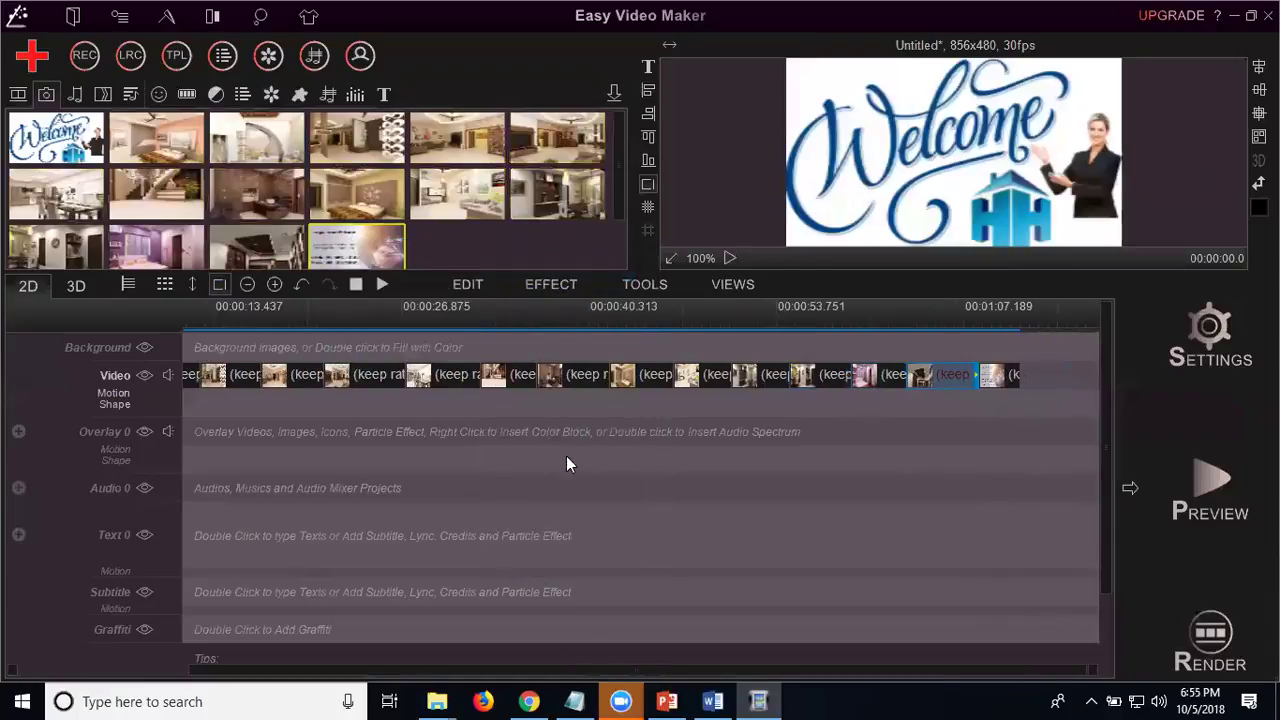
pyautogui.click(1010, 376)
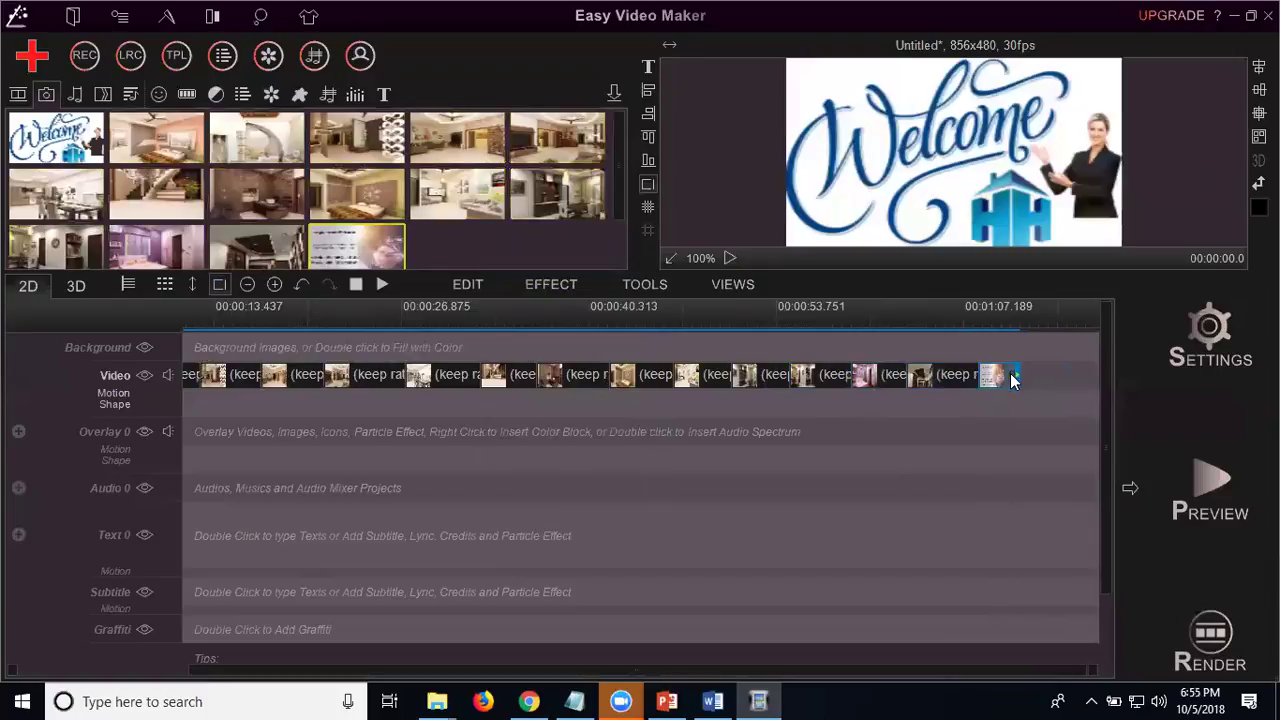
pyautogui.moveTo(1018, 372); pyautogui.dragTo(1051, 374)
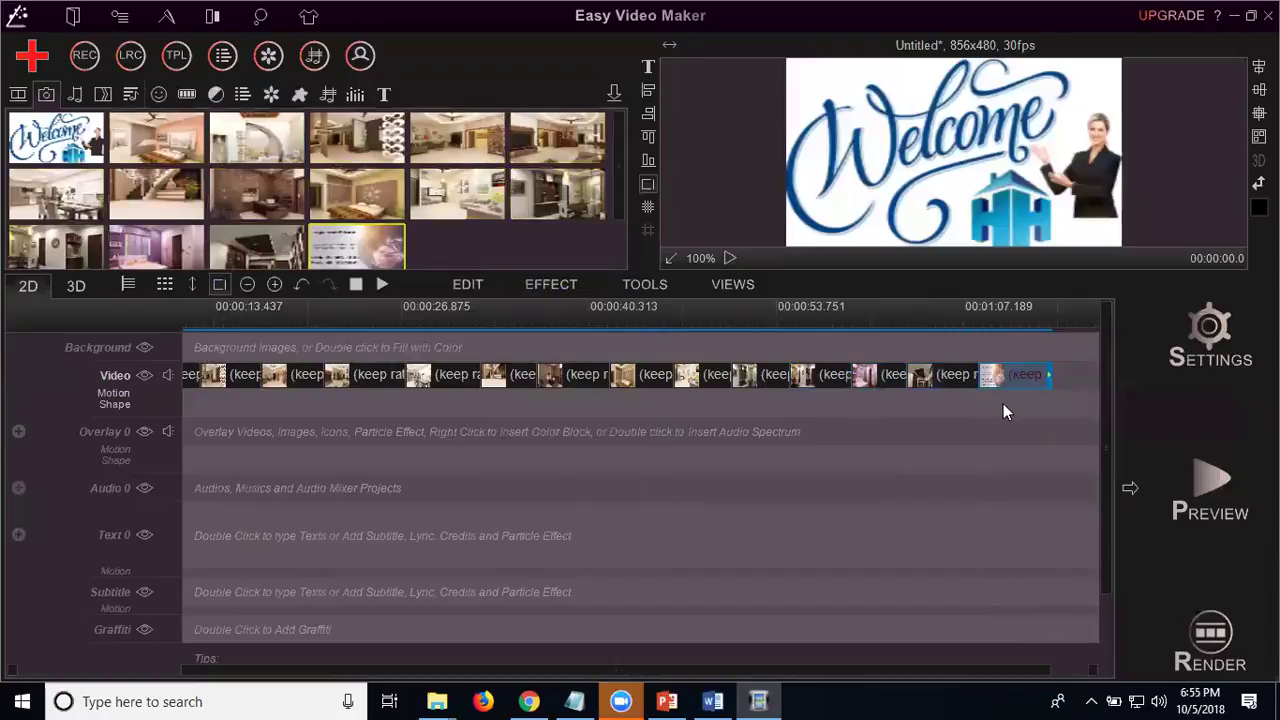
# Render the slideshow as an MP4 named "Interior Designers And Decorator Projects in Hyderabad 2018" in the E:\Projects folder.
pyautogui.click(75, 97)
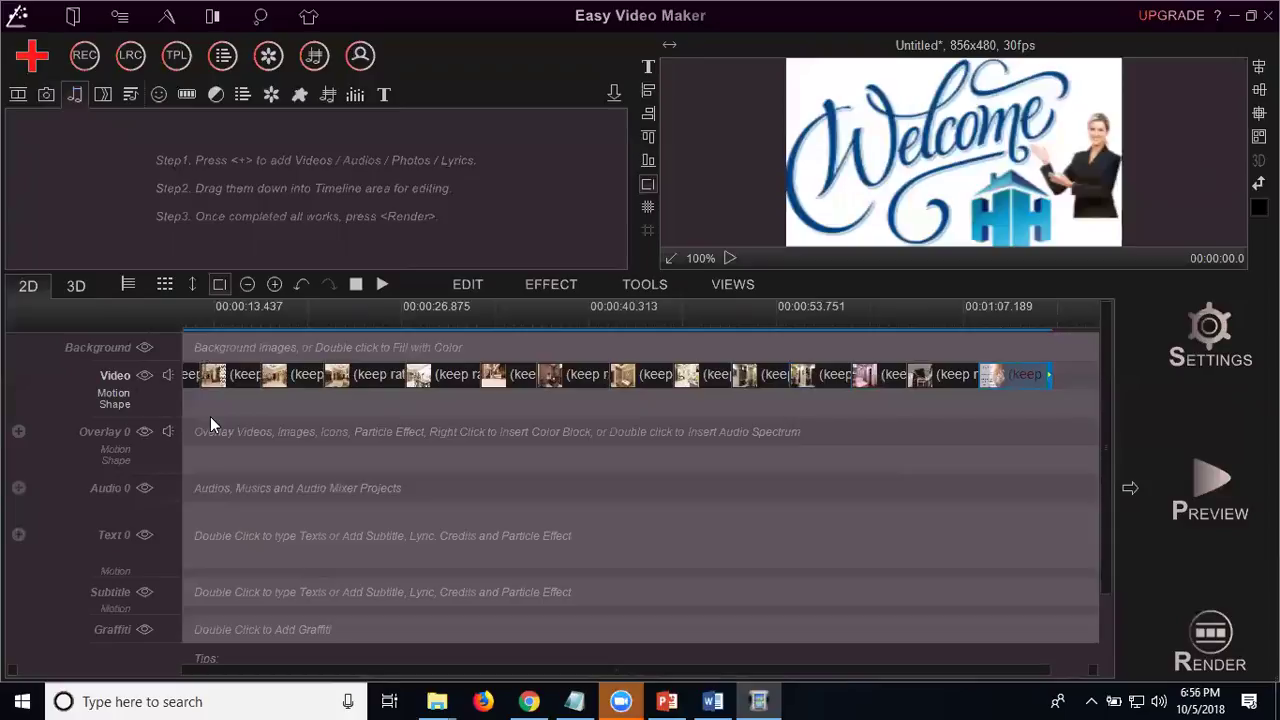
pyautogui.click(1220, 651)
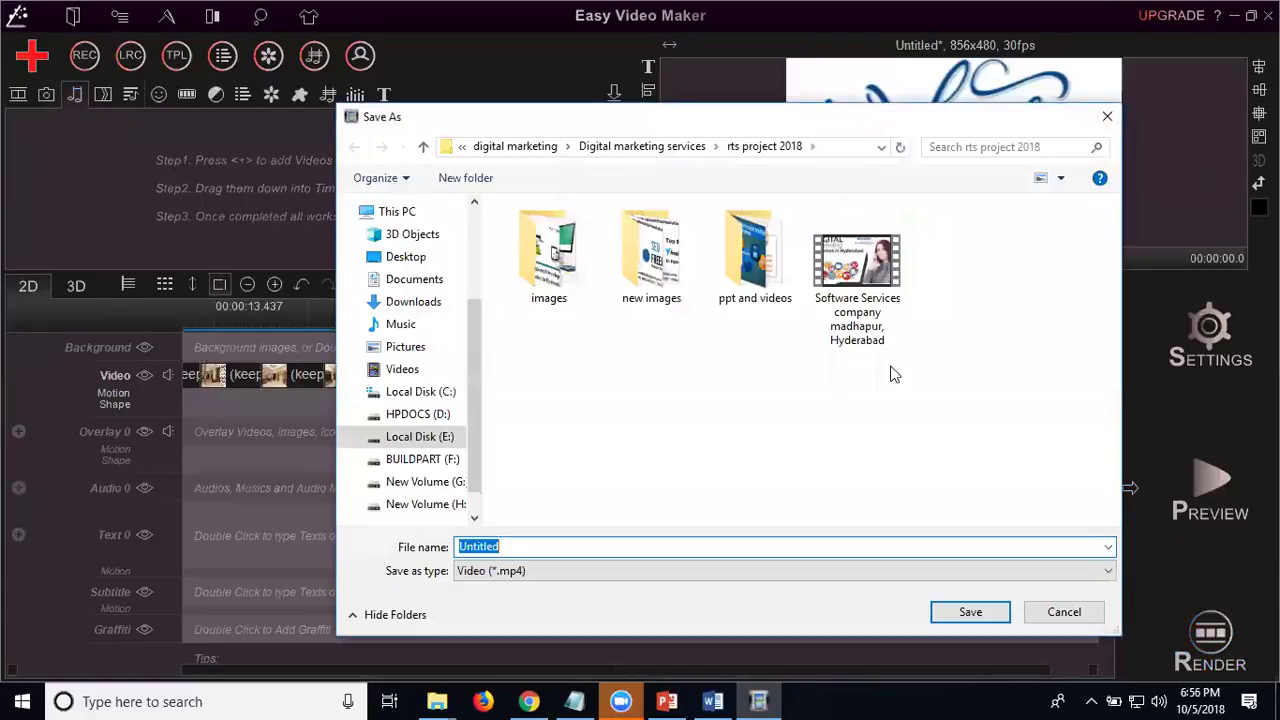
pyautogui.click(515, 146)
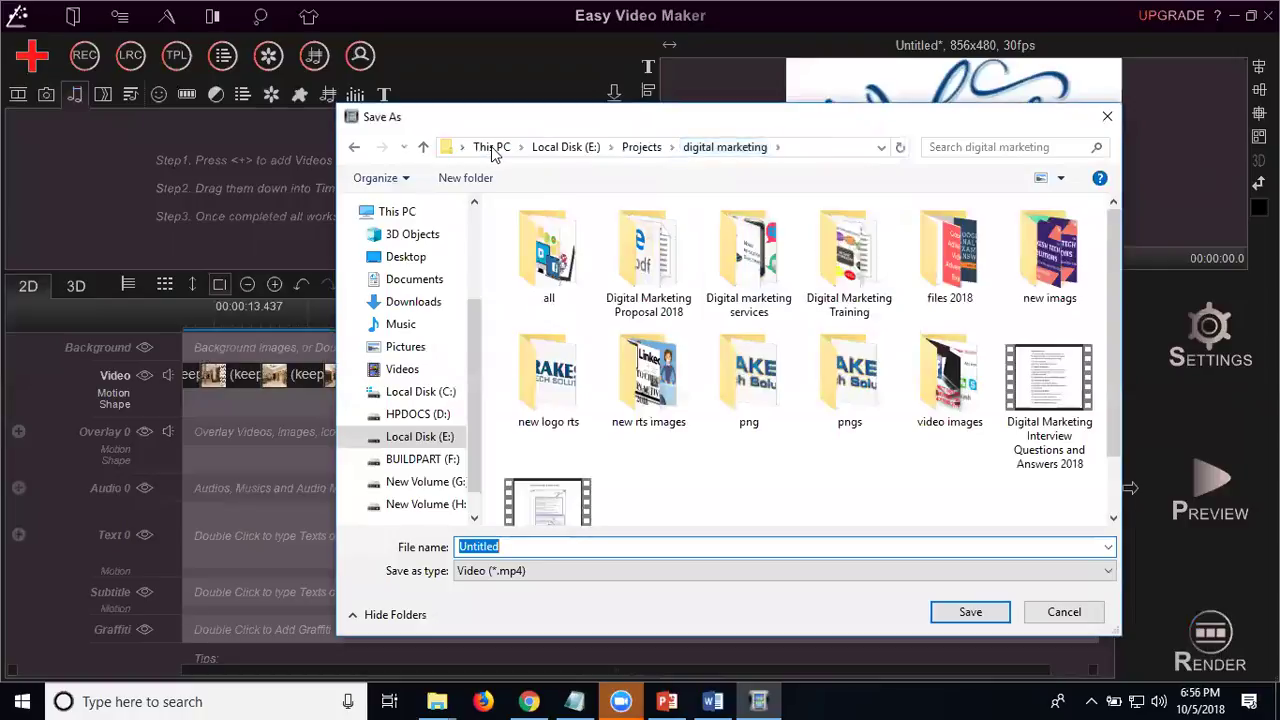
pyautogui.click(628, 151)
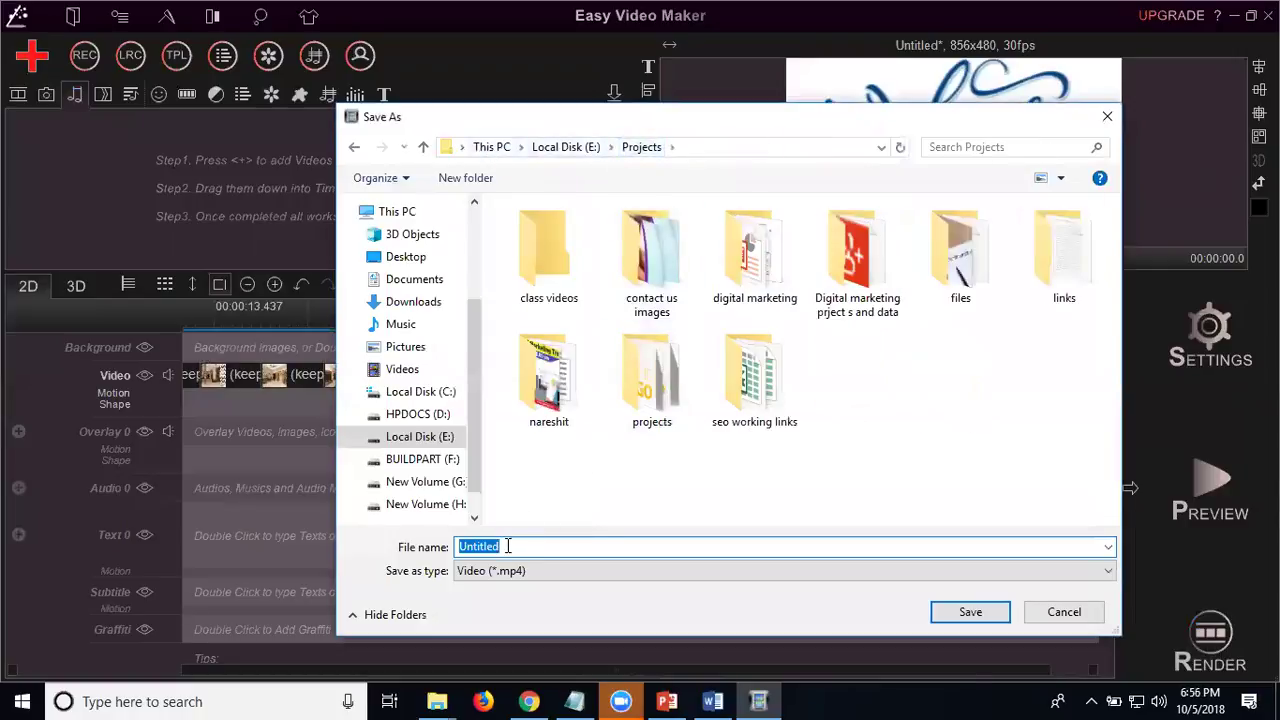
pyautogui.write('Interior Designers And Decorator')
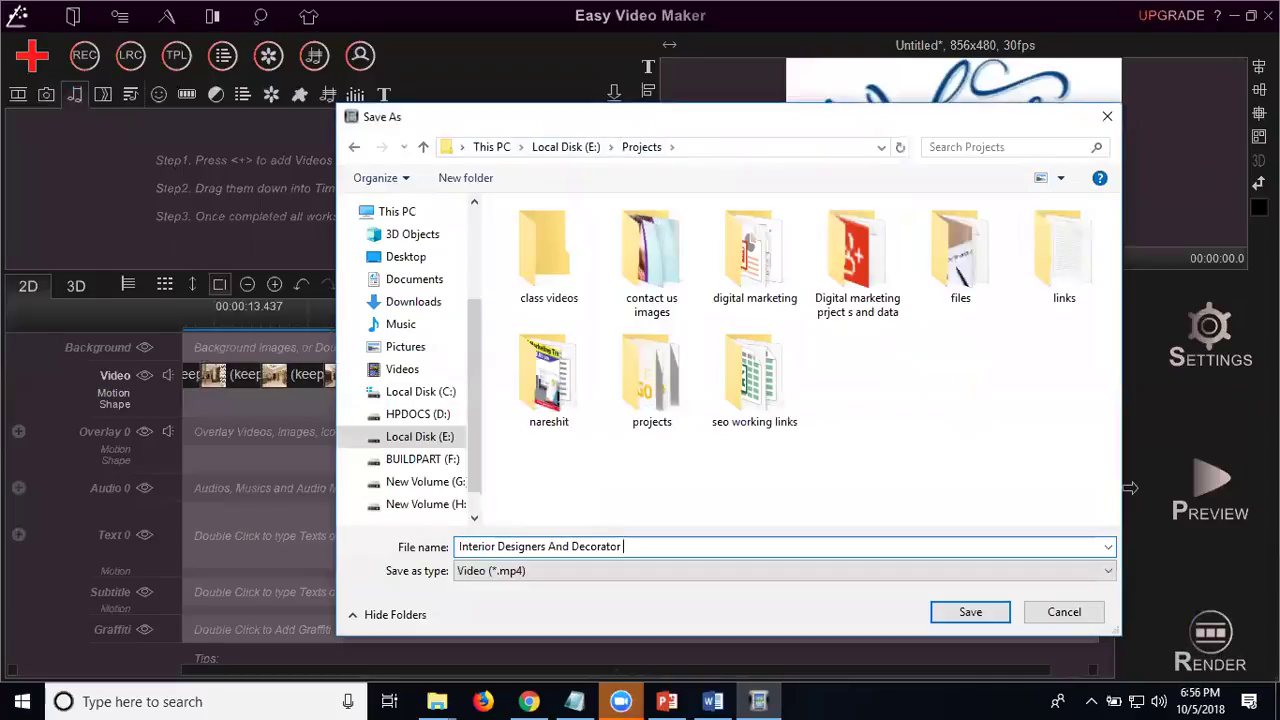
pyautogui.write(' Projects in Hyderabad 2018')
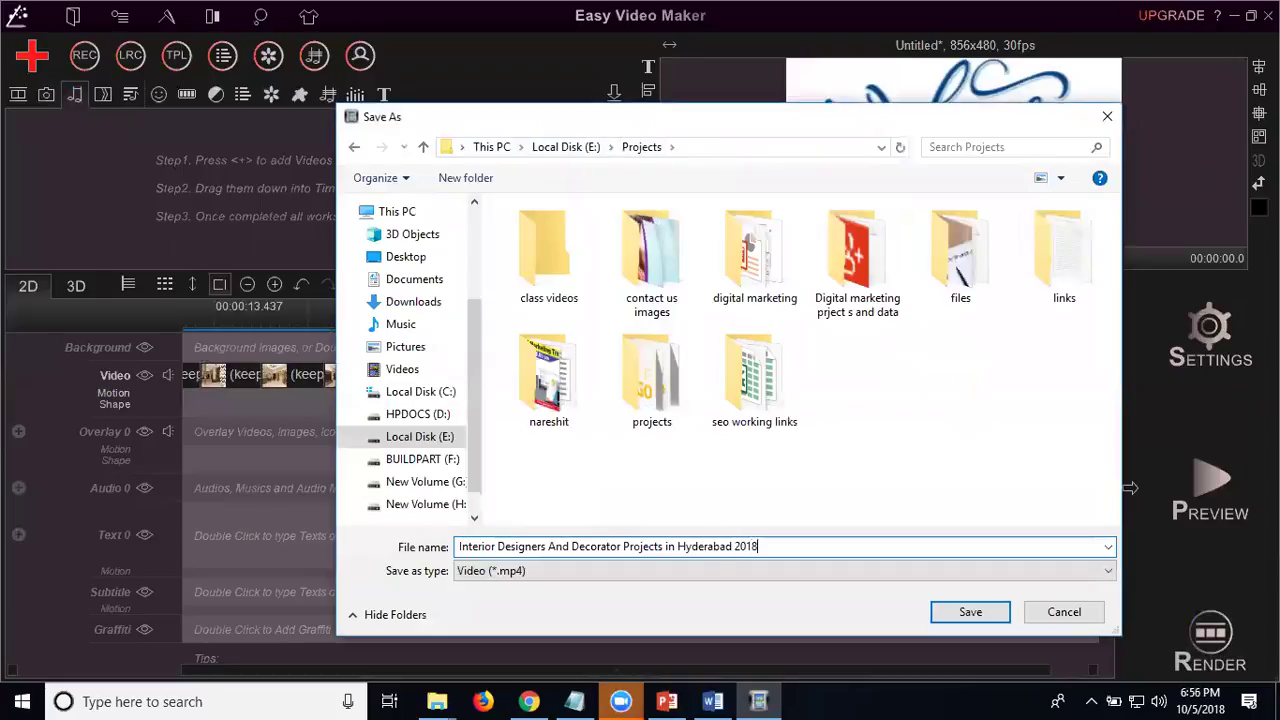
pyautogui.press('Return')
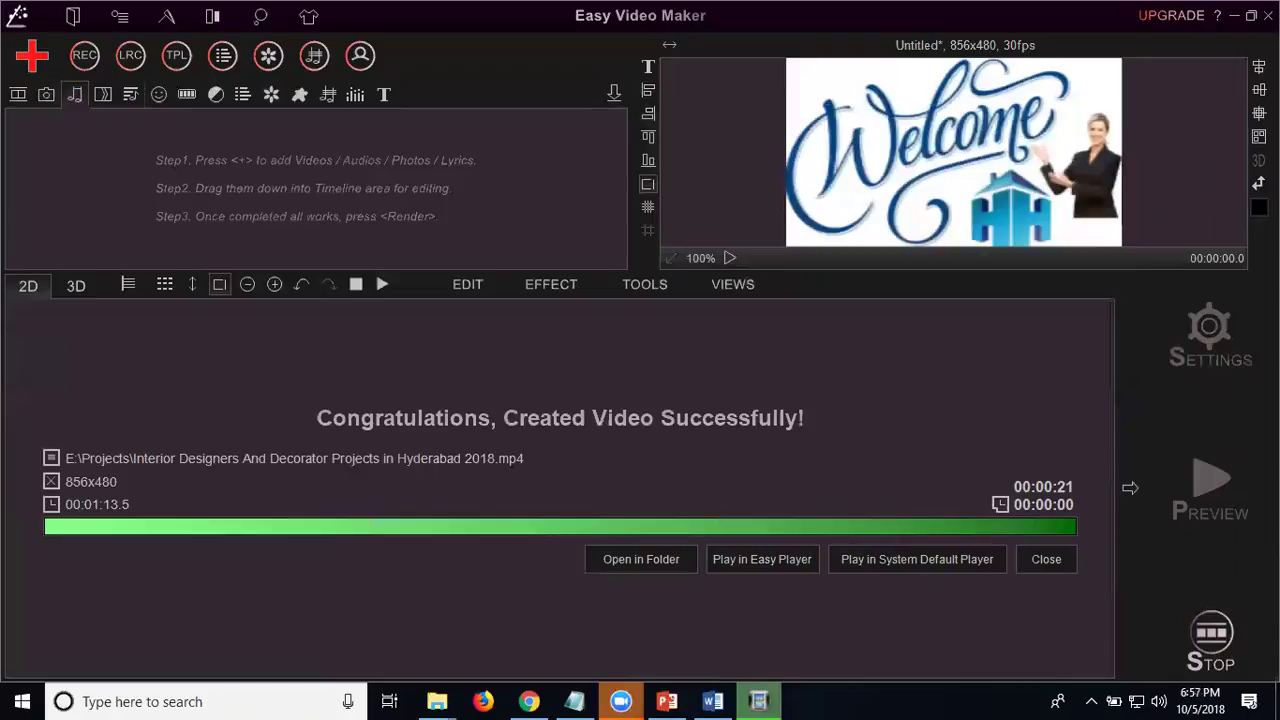
# Minimize Easy Video Maker, open mp3care.com in a new Chrome tab and look through its conversion tools.
pyautogui.click(1236, 16)
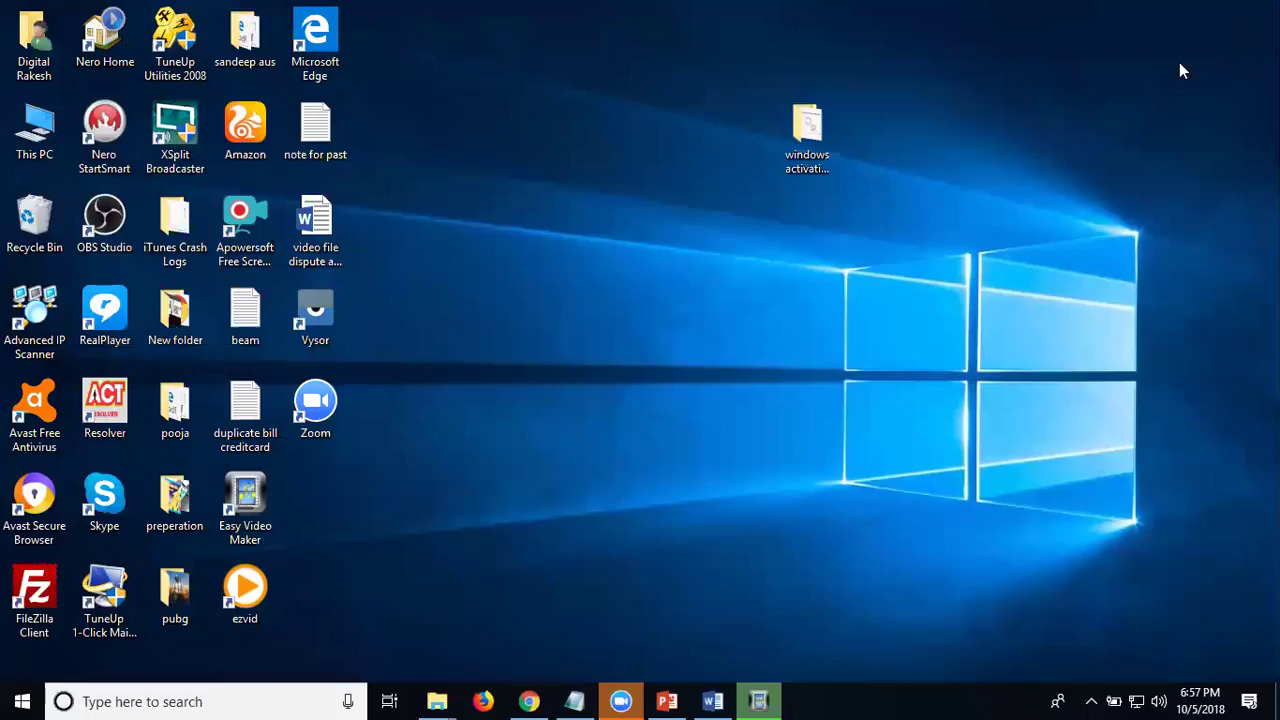
pyautogui.click(531, 700)
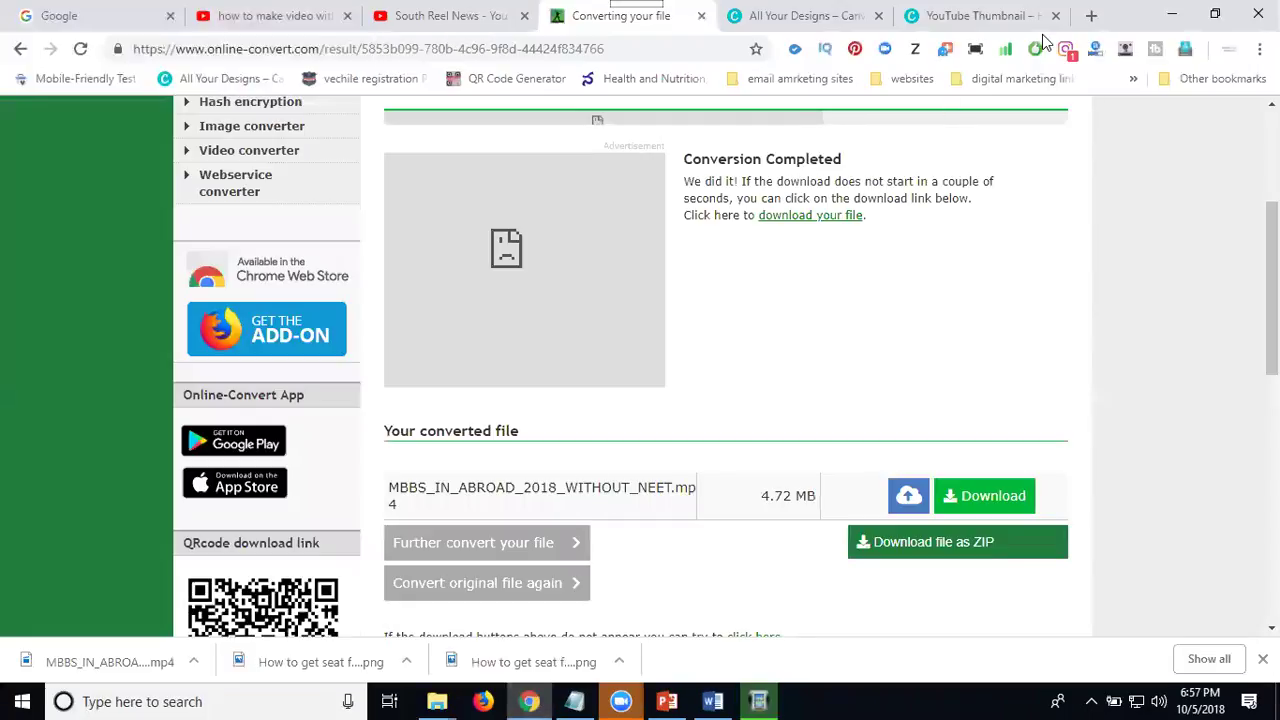
pyautogui.hotkey('ctrl', 't')
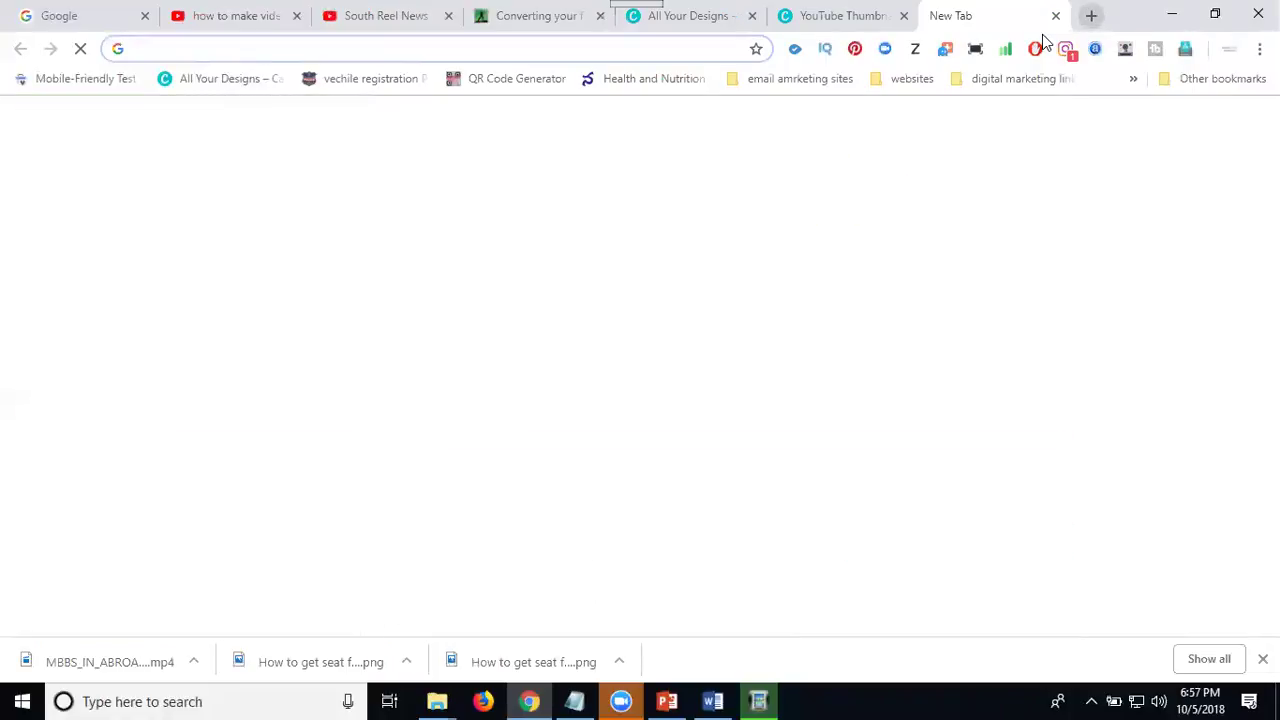
pyautogui.write('mp3care')
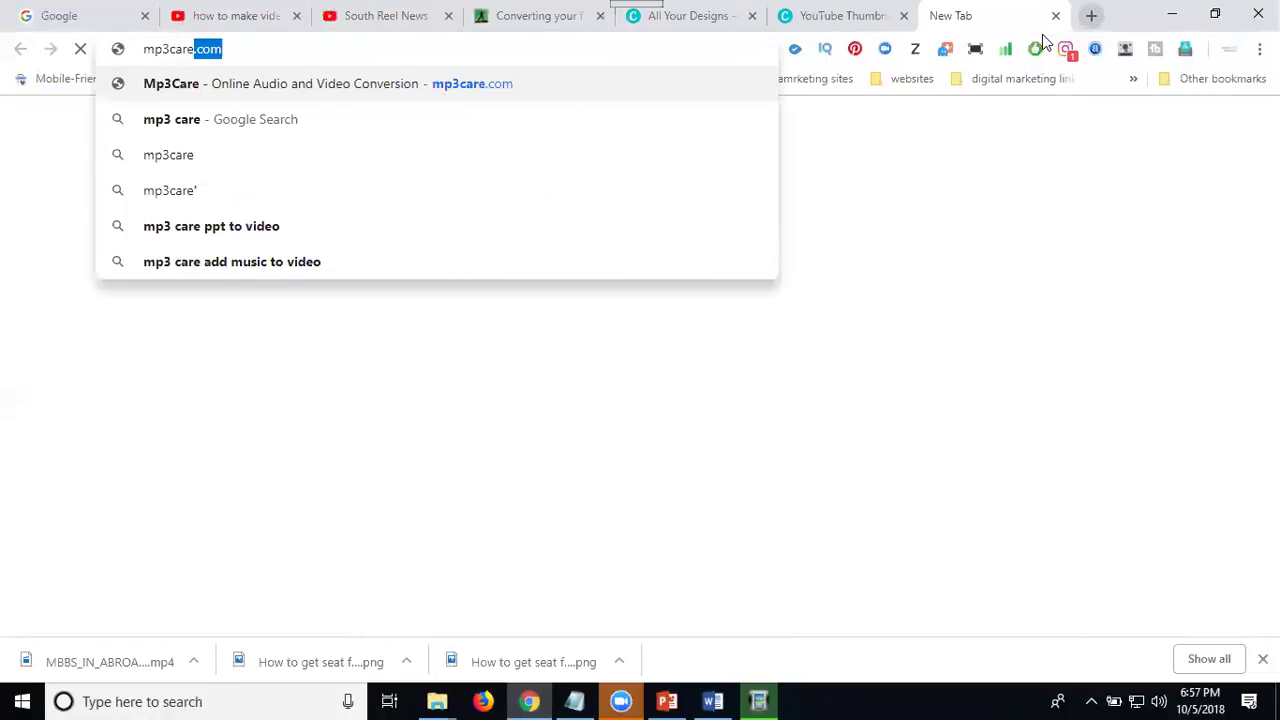
pyautogui.press('Return')
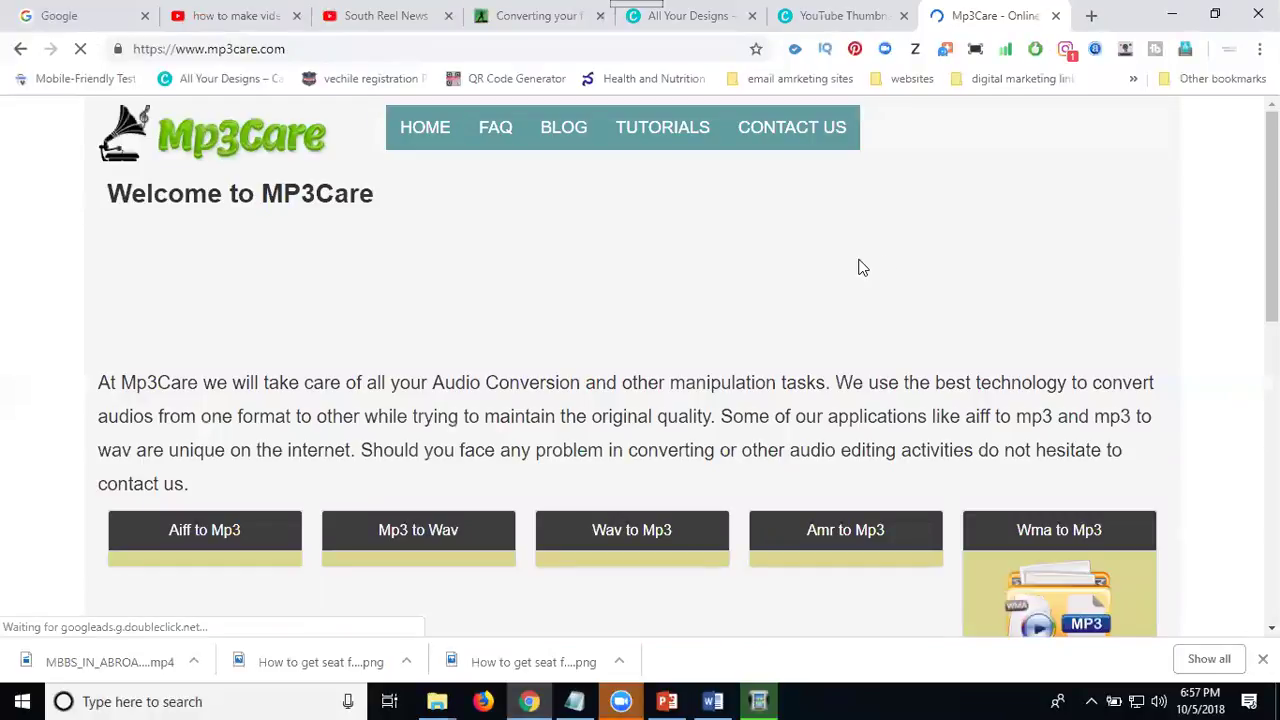
pyautogui.scroll(-7, 855, 262)
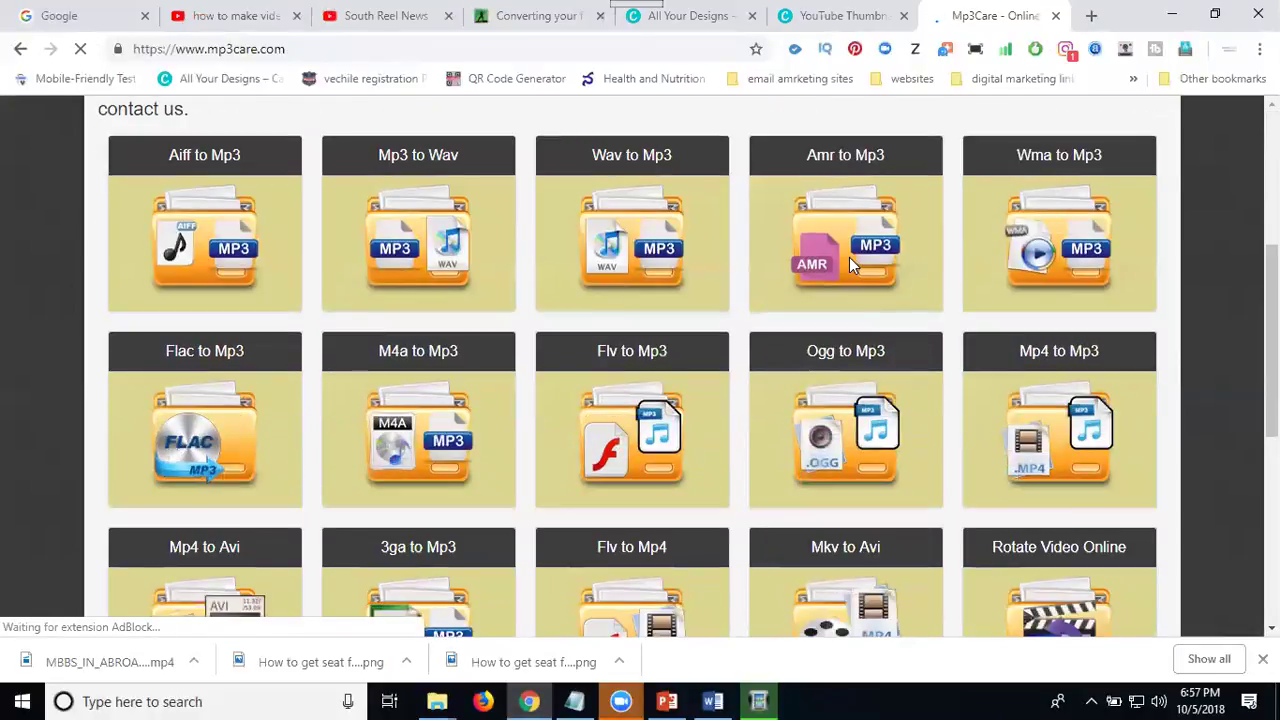